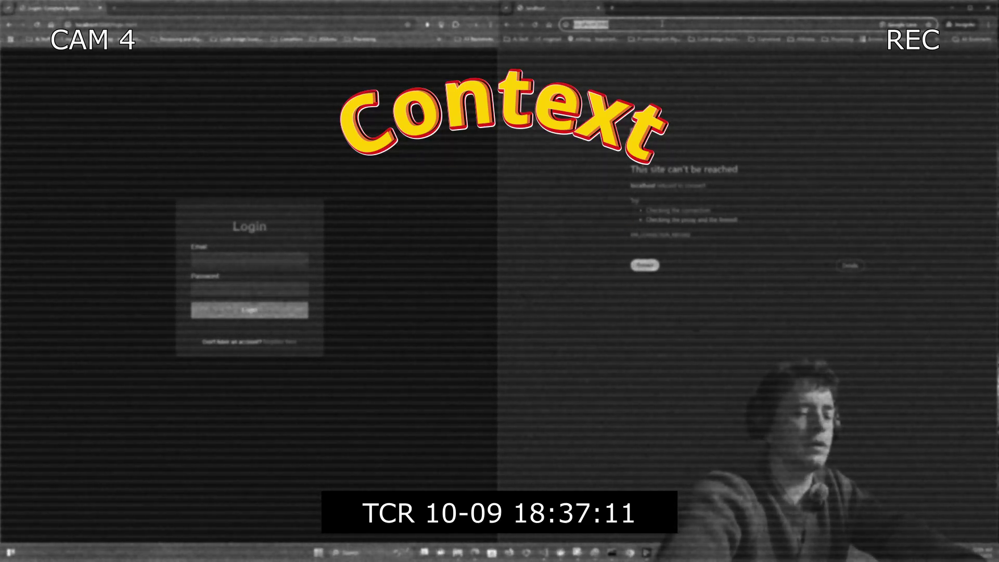
# - Load the localhost:5500/login.html login page in the second browser window
pyautogui.write('localhost:5500/login.html')
pyautogui.press('Return')
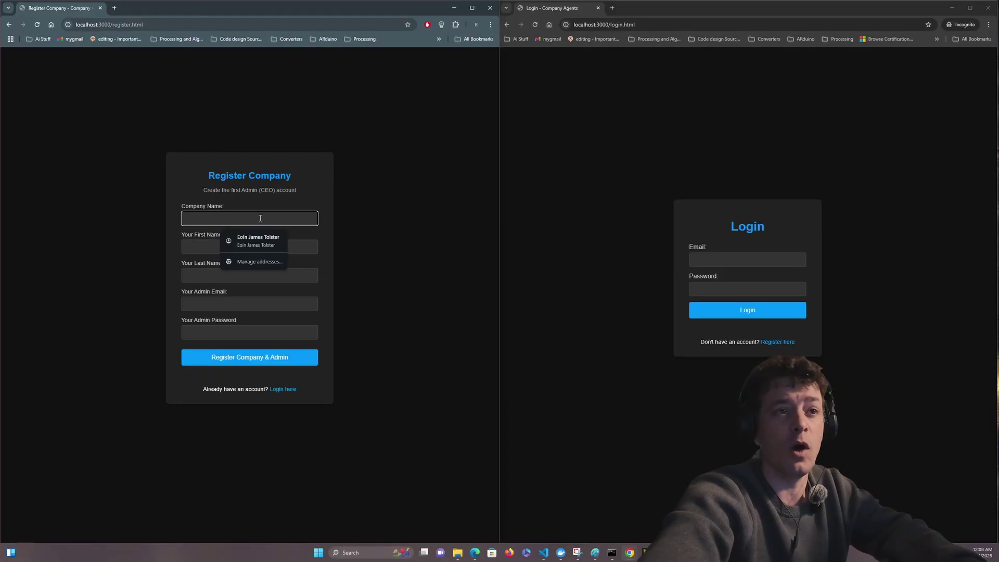
# - Enter the company name and the admin's capitalised first name
pyautogui.write('company')
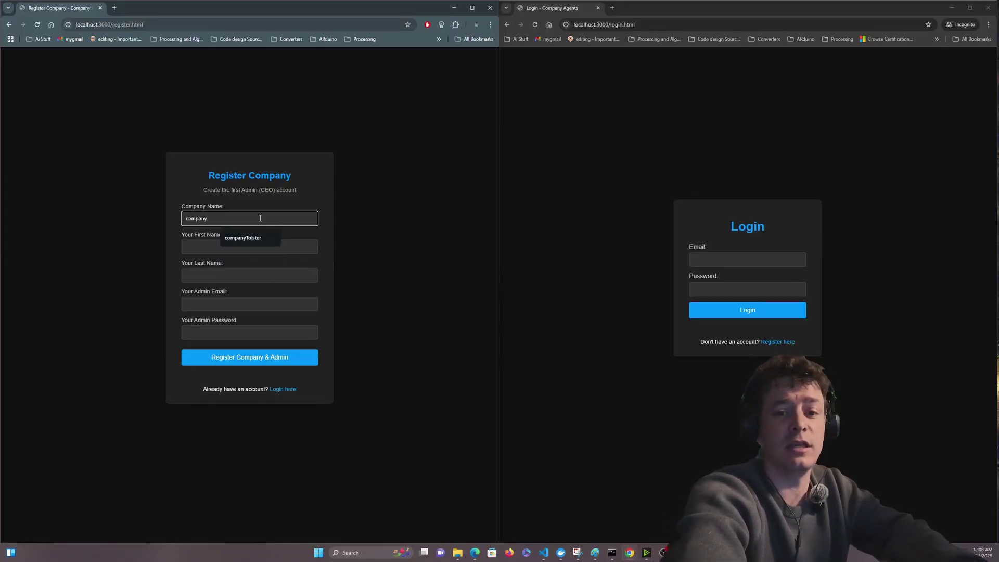
pyautogui.write('Tolster')
pyautogui.press('Tab')
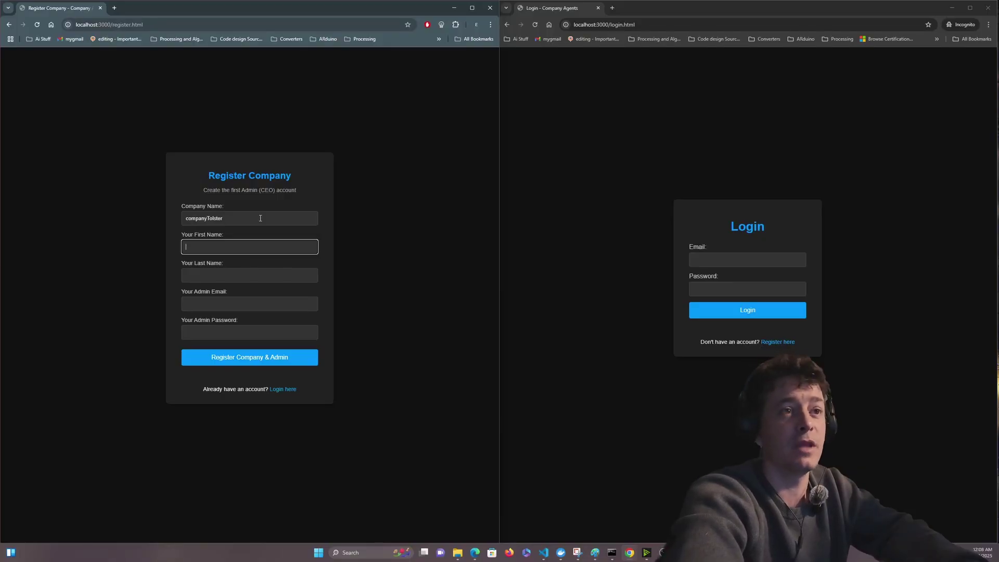
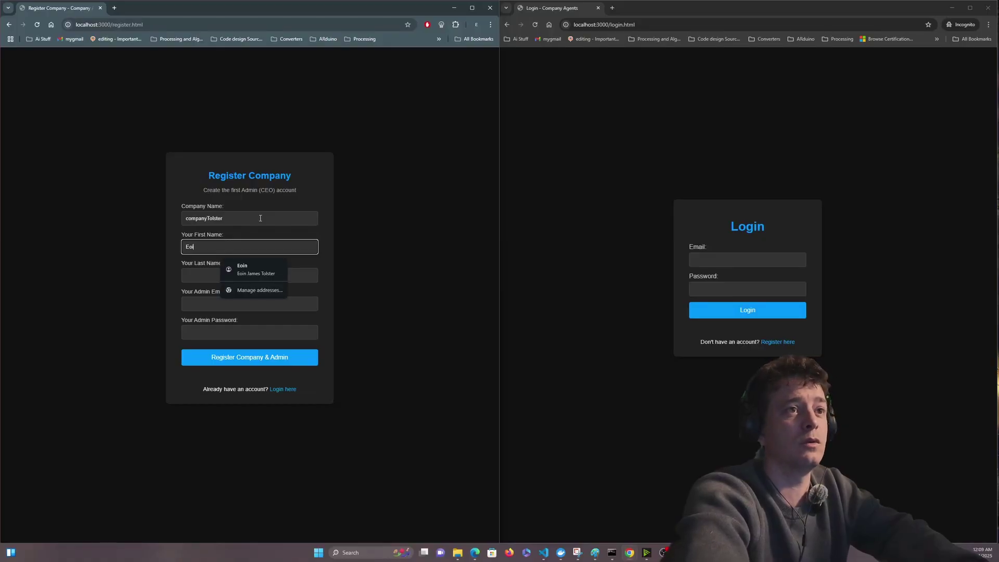
pyautogui.press('Tab')
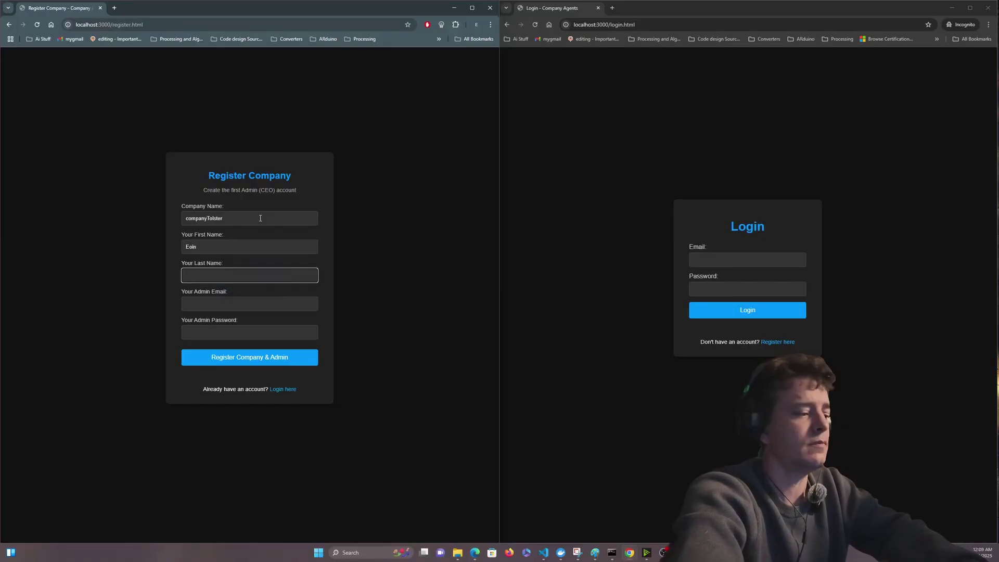
# - Fill in the admin's last name, saved e-mail address and password
pyautogui.press('Tab')
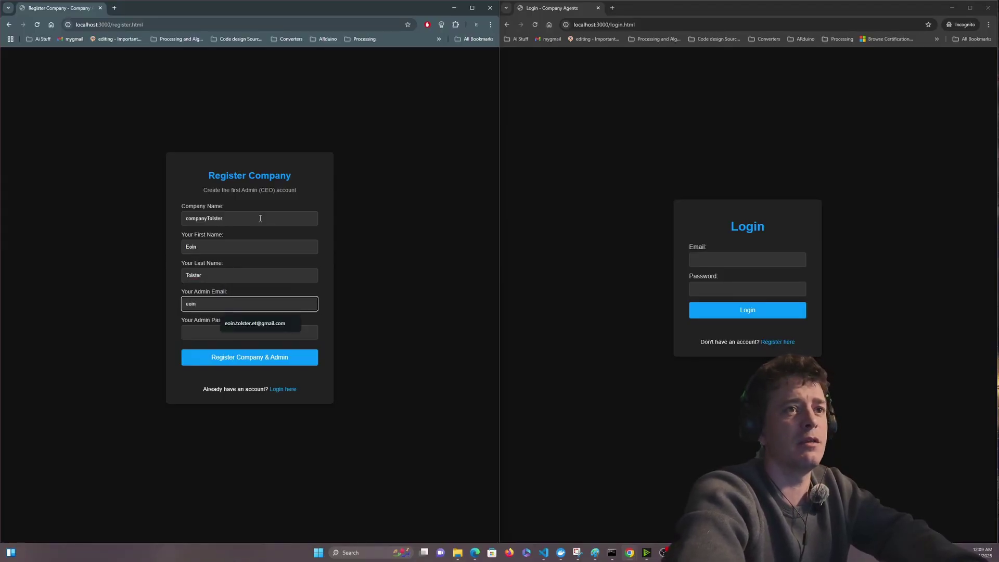
pyautogui.press('Down')
pyautogui.press('Tab')
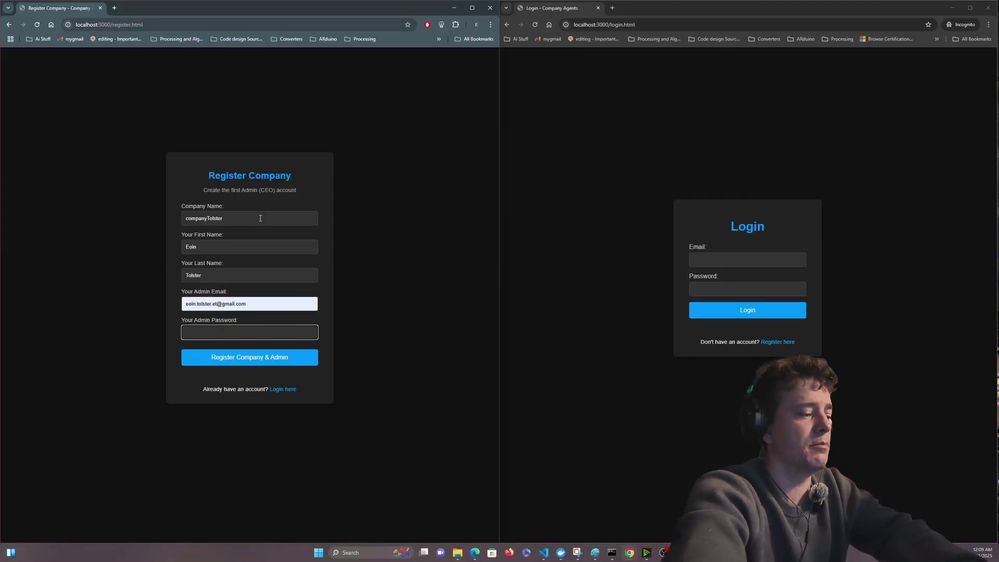
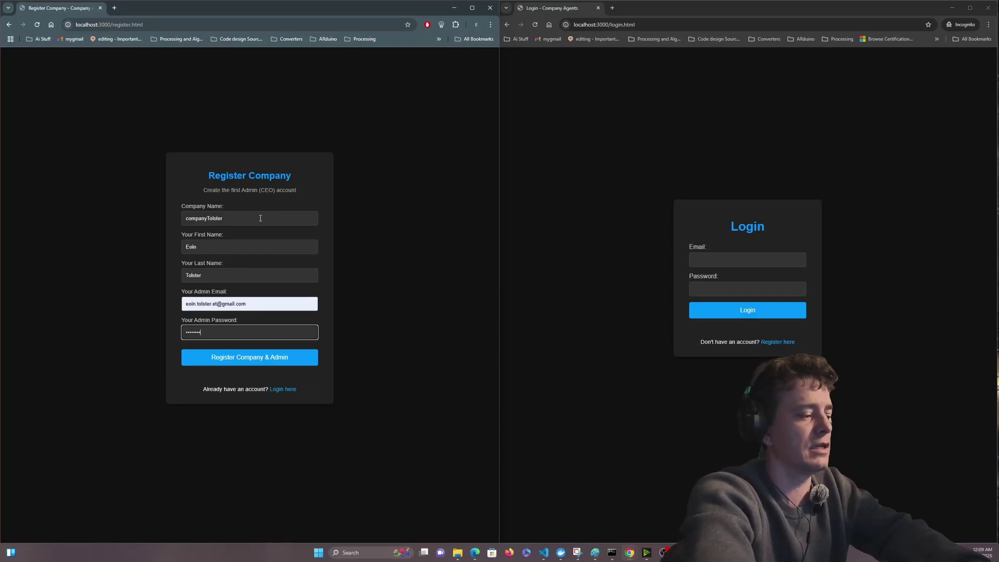
# - Submit Register Company & Admin, then zoom the org chart showing the single CEO node
pyautogui.click(251, 361)
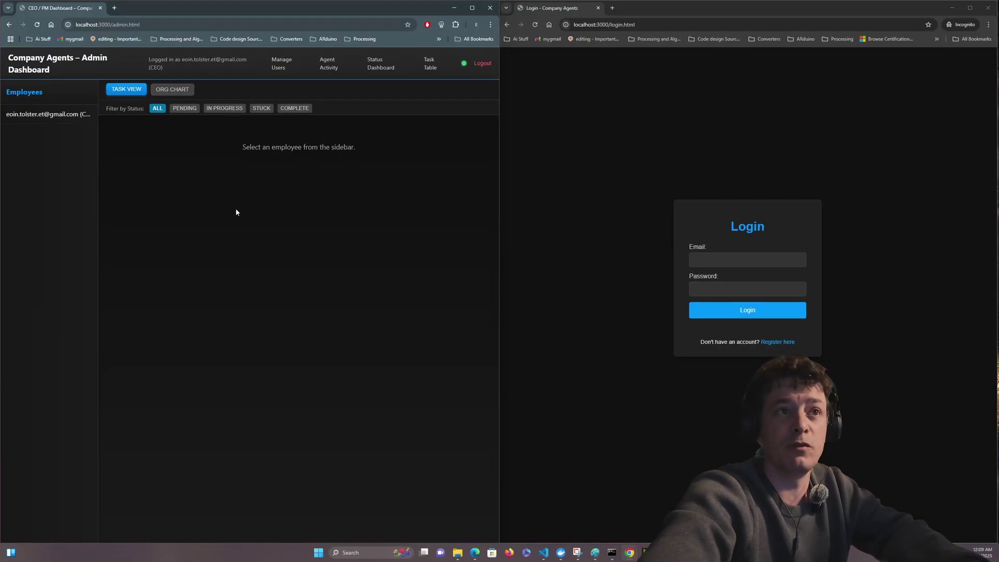
pyautogui.click(186, 92)
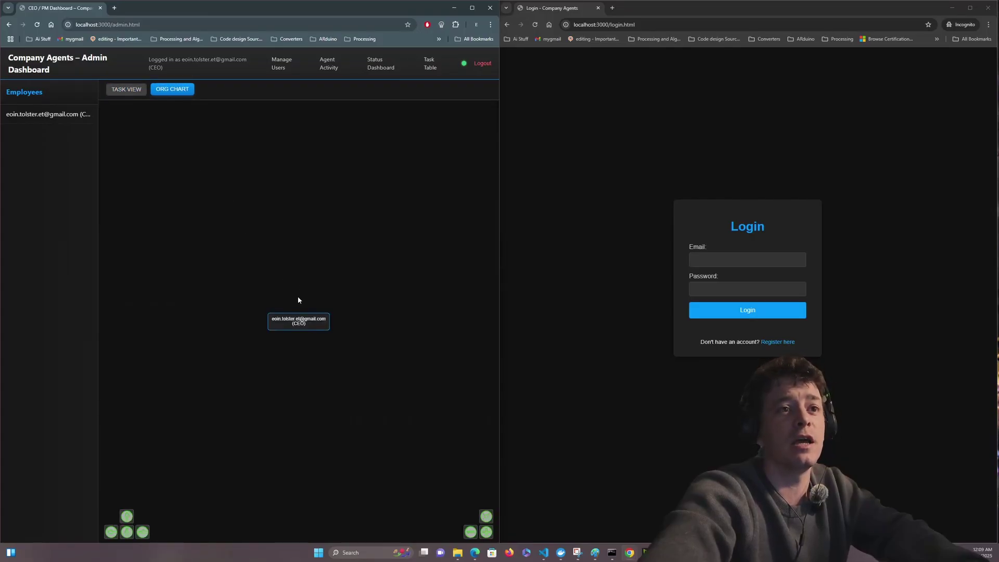
pyautogui.scroll(1, 291, 352)
pyautogui.scroll(4, 292, 355)
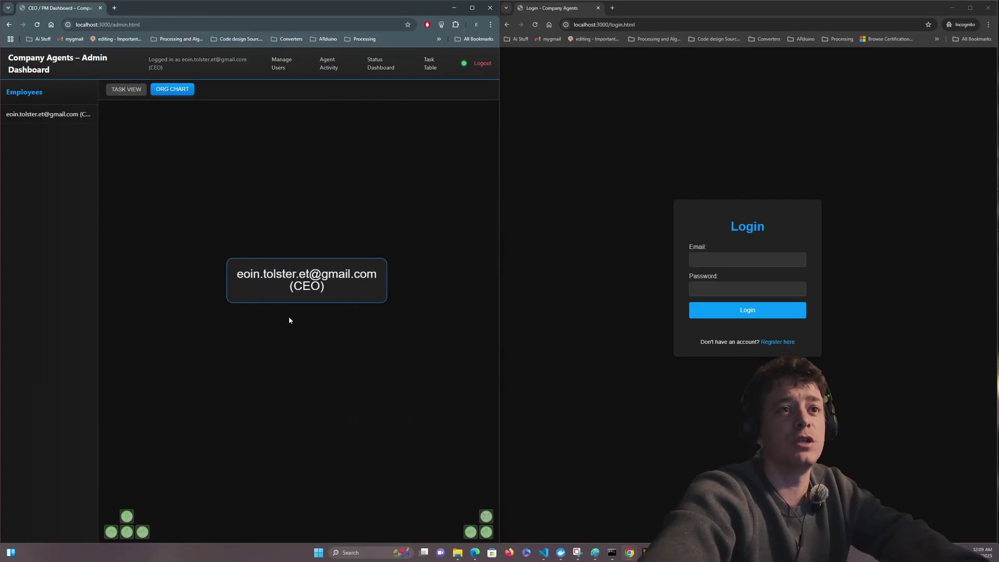
pyautogui.scroll(-5, 268, 320)
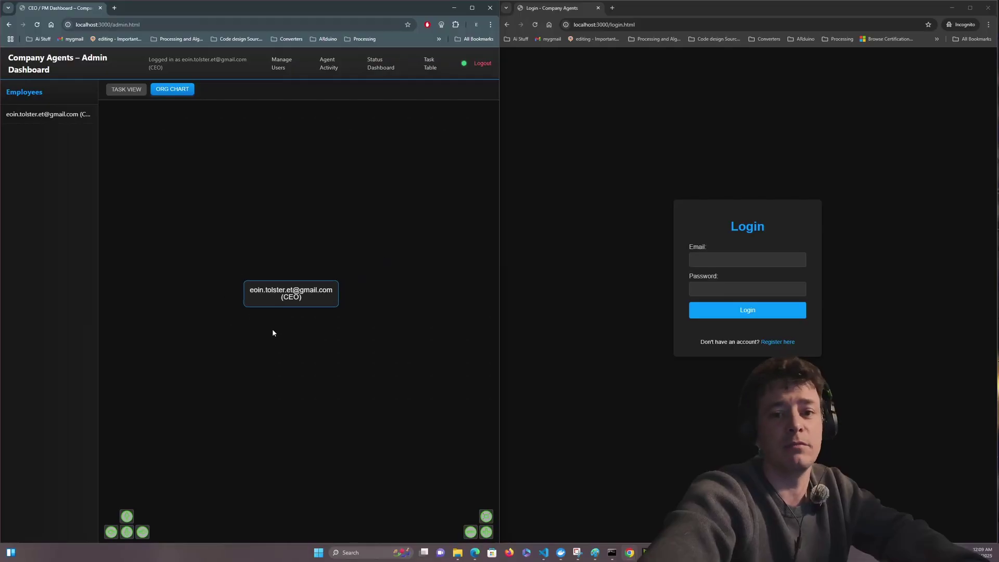
# - In Manage Users, create the first employee with a saved e-mail and password
pyautogui.click(282, 63)
pyautogui.click(204, 107)
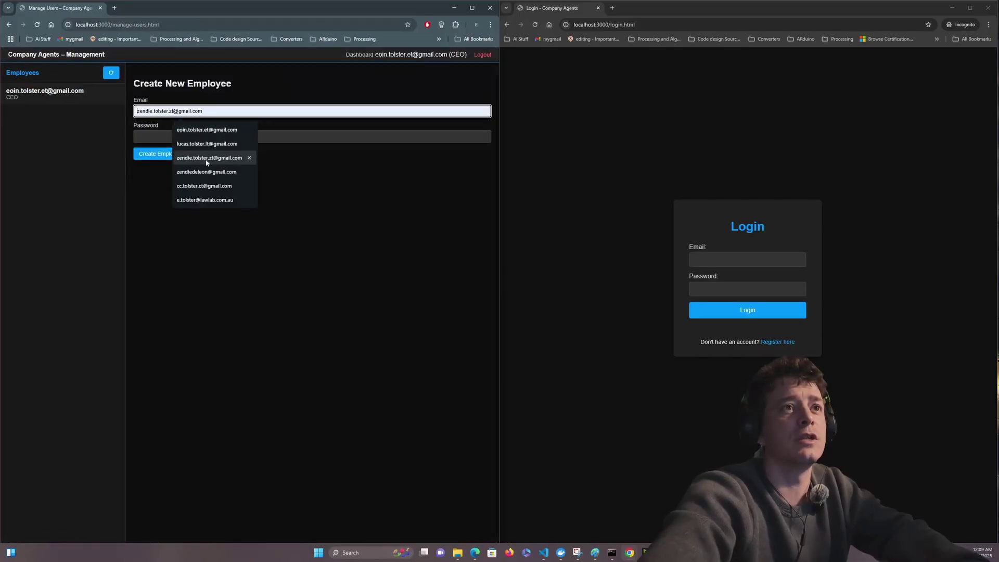
pyautogui.click(208, 158)
pyautogui.click(168, 136)
pyautogui.write('1234')
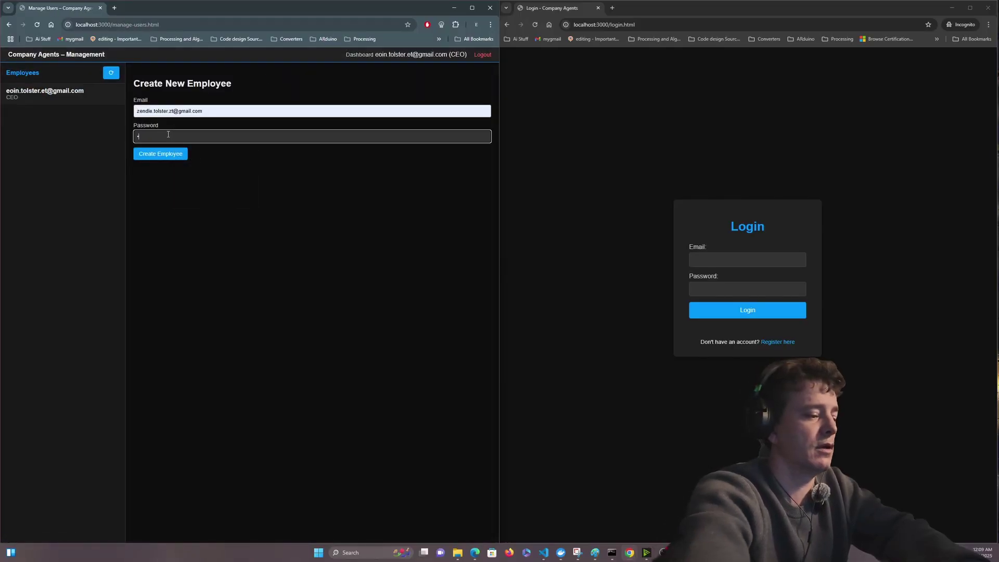
pyautogui.write('56')
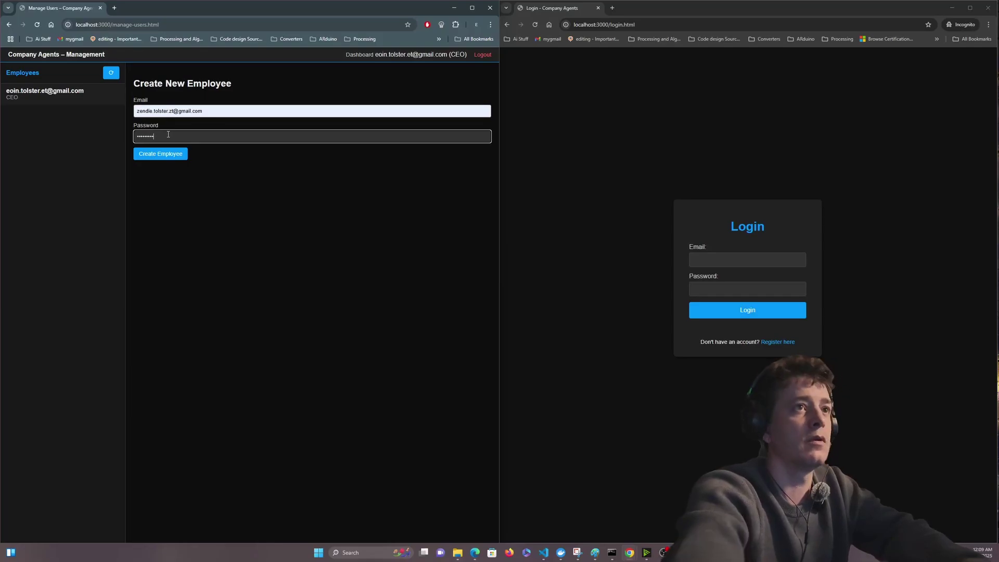
pyautogui.click(161, 153)
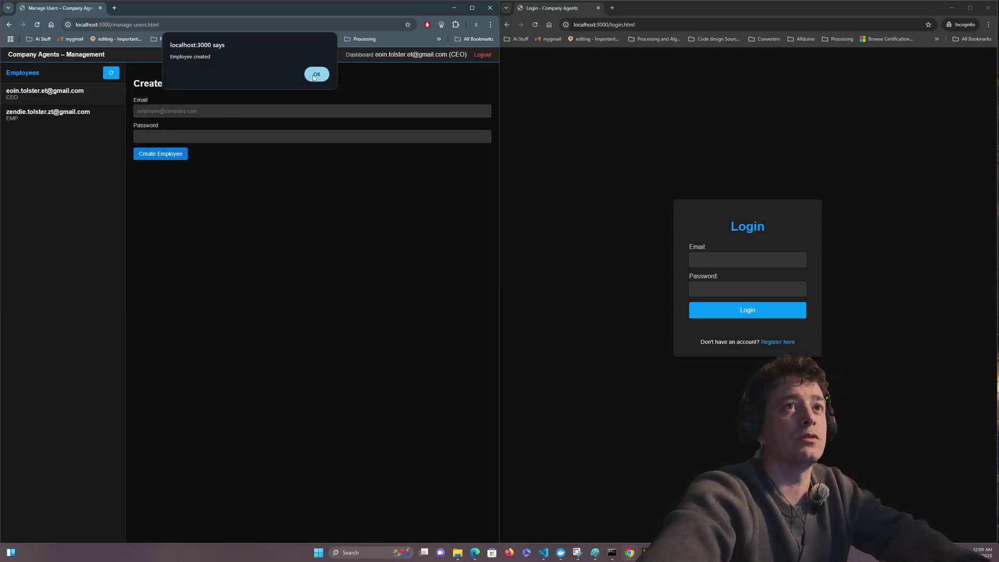
pyautogui.press('Return')
# - Create the second employee account with a saved e-mail and password
pyautogui.click(197, 110)
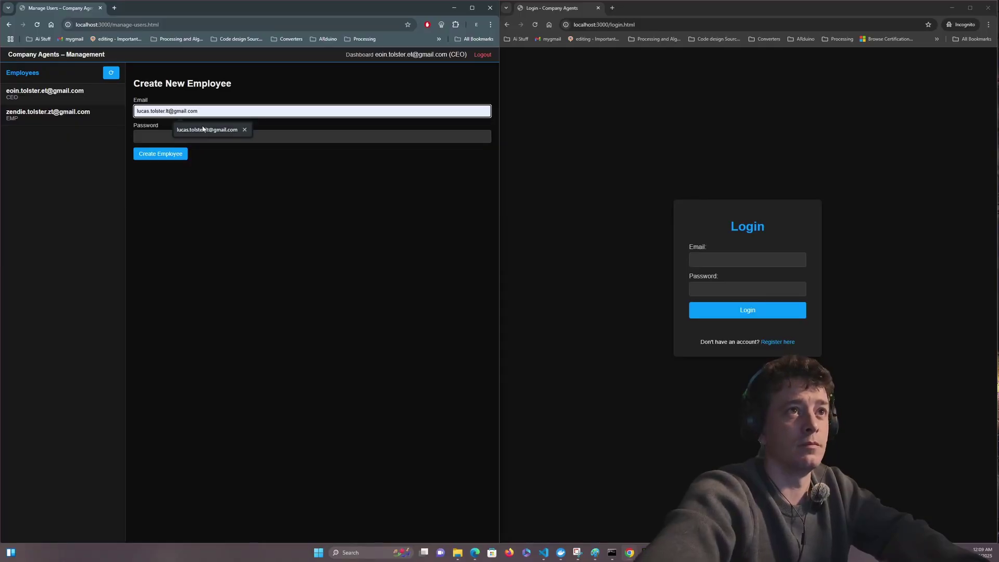
pyautogui.click(185, 132)
pyautogui.click(185, 139)
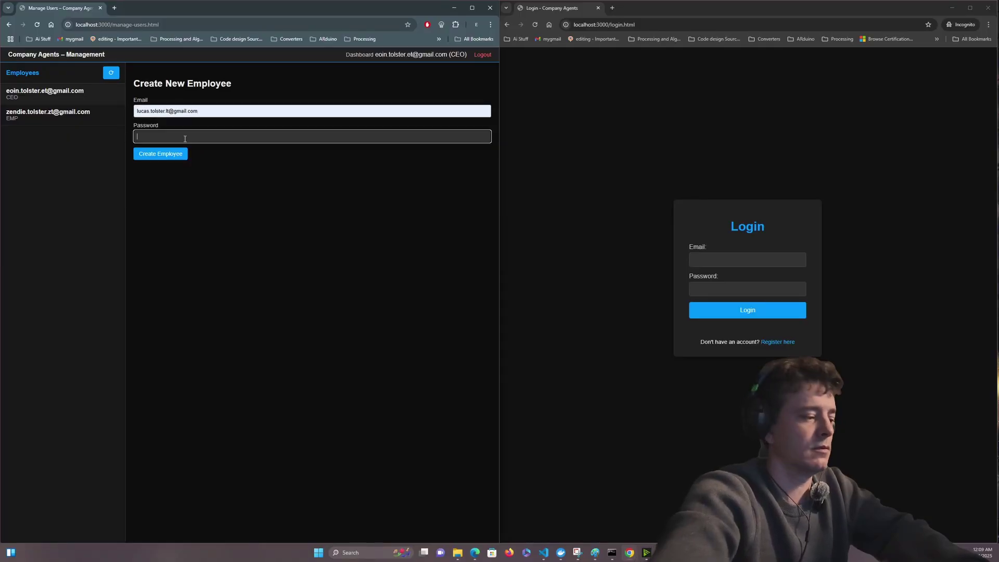
pyautogui.write('password1')
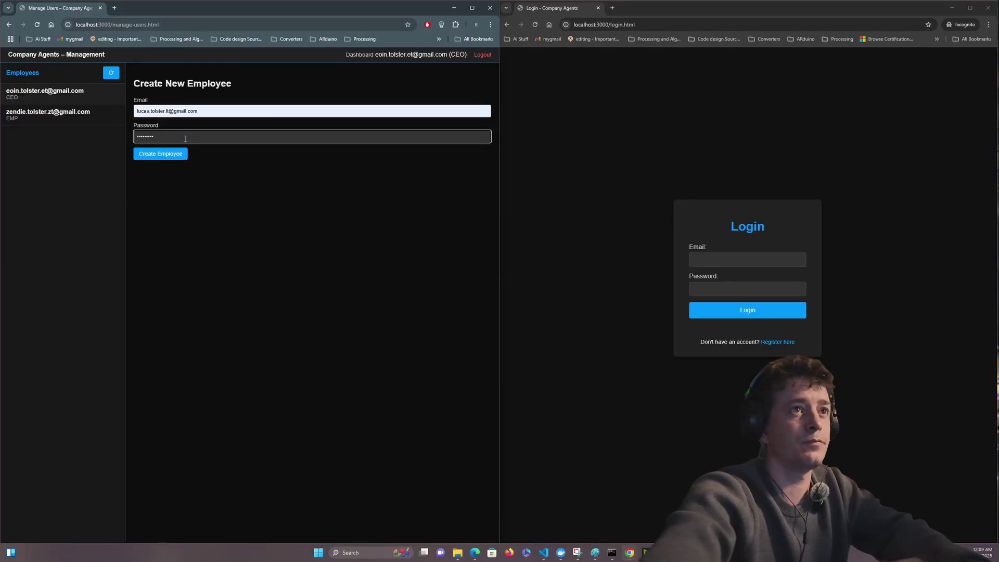
pyautogui.click(160, 153)
pyautogui.click(318, 75)
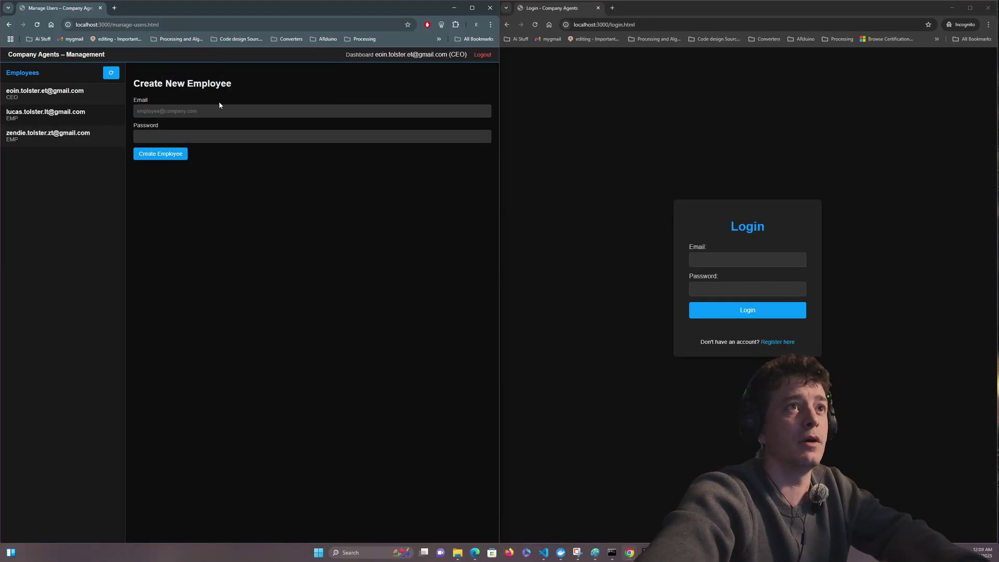
# - Create the third employee account with a saved e-mail and password
pyautogui.click(217, 108)
pyautogui.write('c')
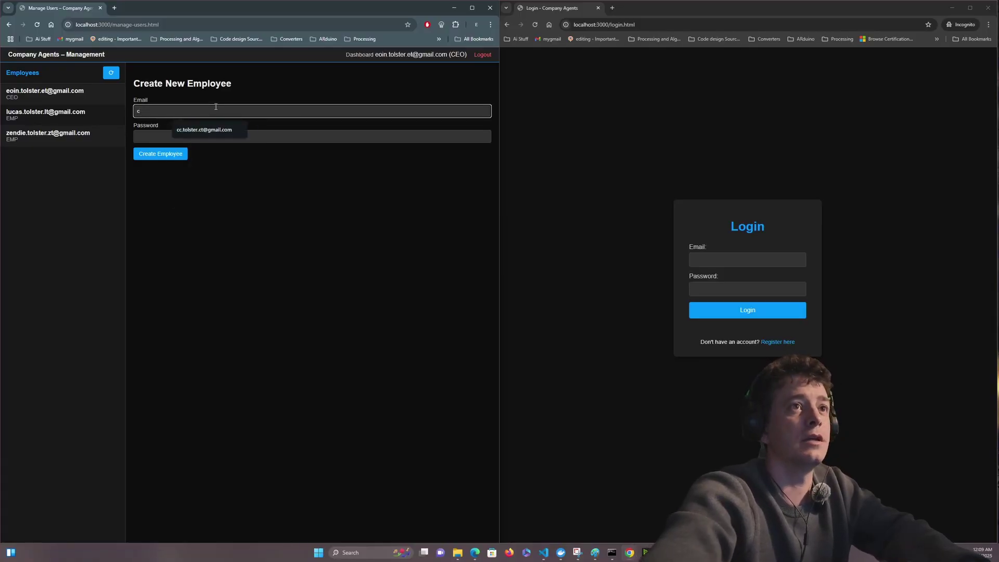
pyautogui.click(203, 129)
pyautogui.click(200, 133)
pyautogui.write('password1')
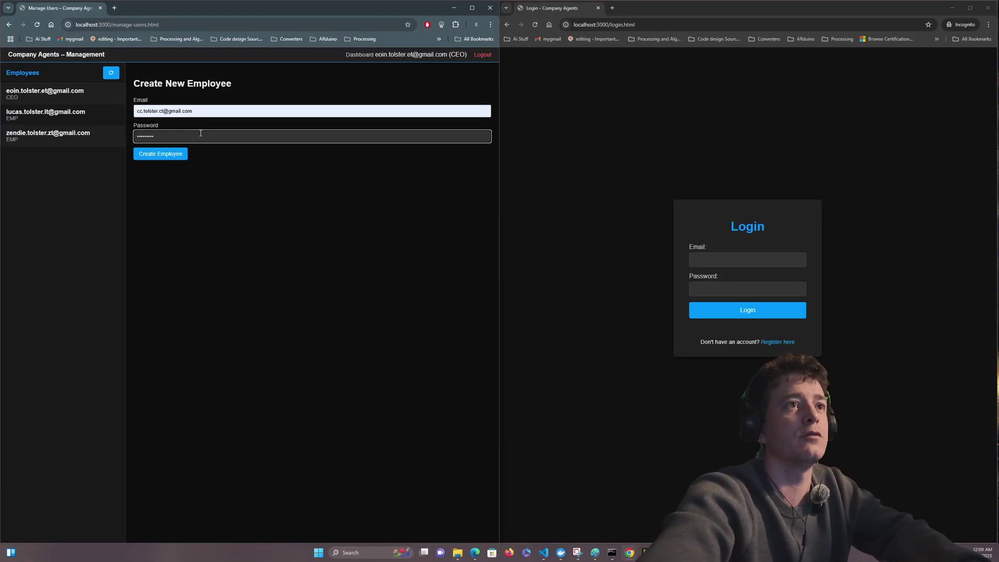
pyautogui.click(161, 153)
pyautogui.click(317, 74)
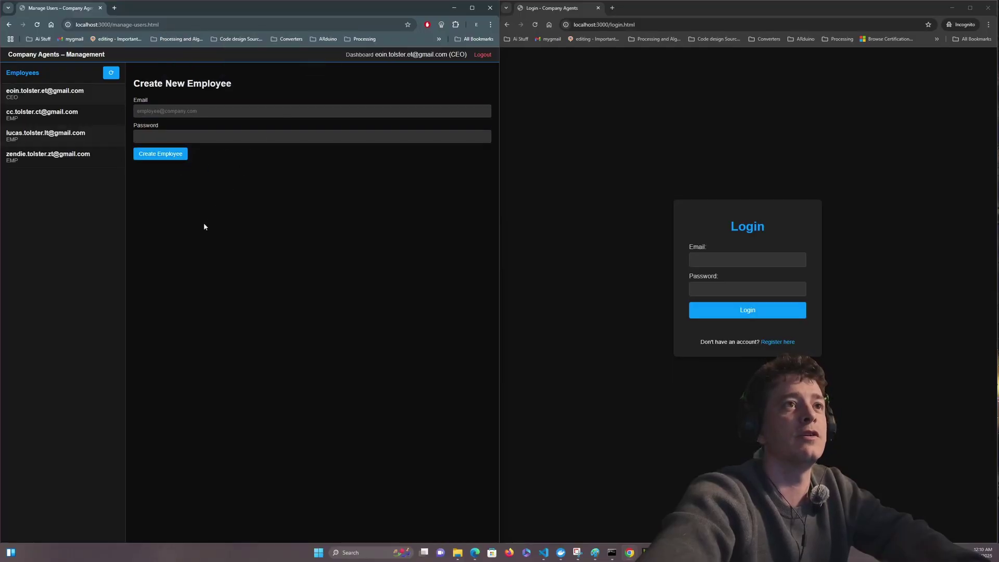
# - Show the four-person admin org chart, then sign in as the new employee in the second window
pyautogui.click(358, 55)
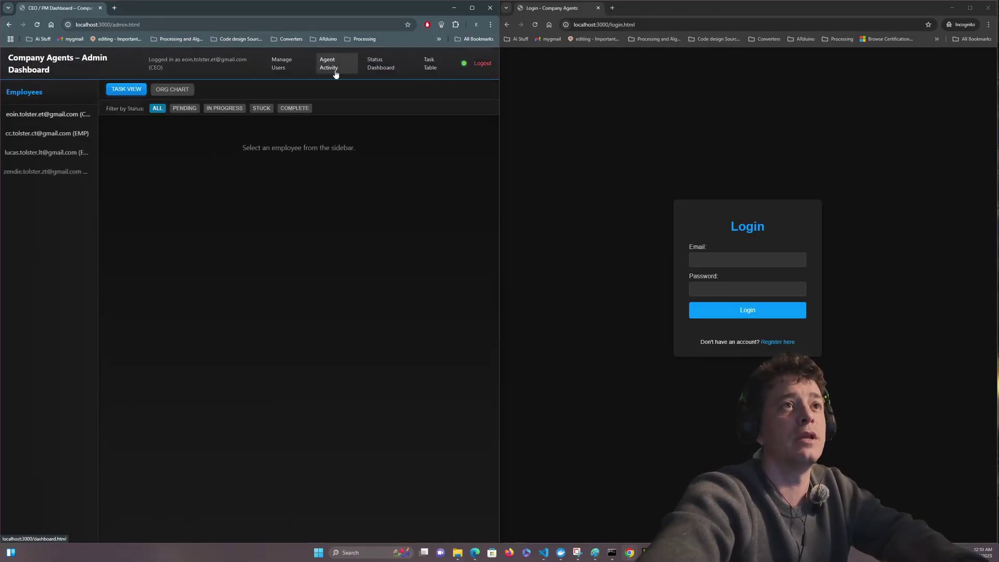
pyautogui.click(186, 90)
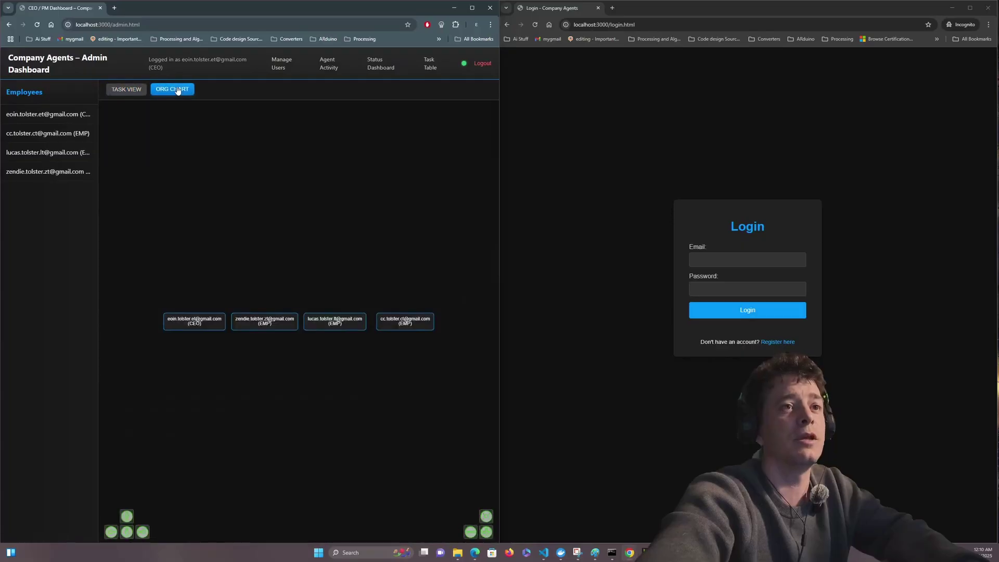
pyautogui.click(724, 256)
pyautogui.write('zendi')
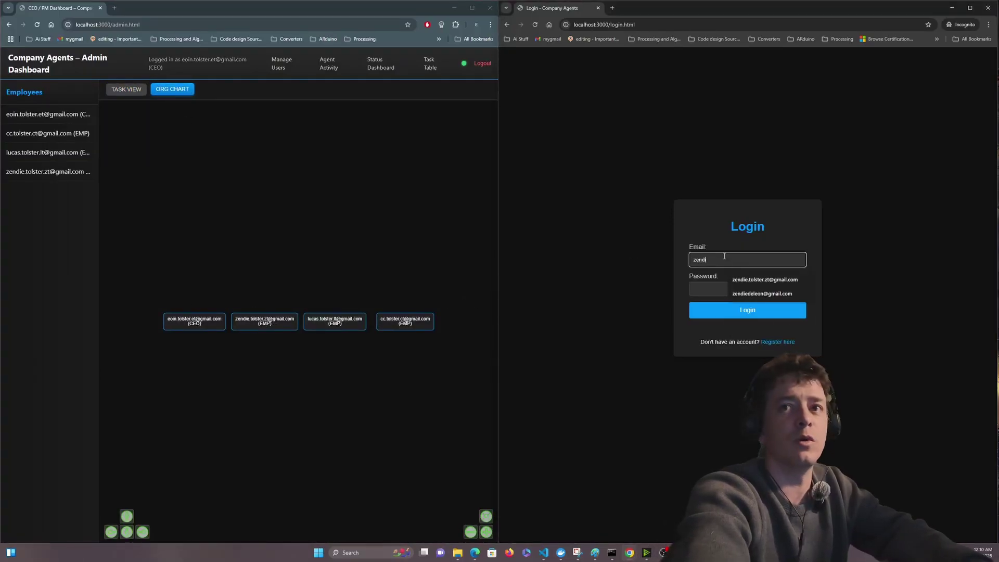
pyautogui.click(756, 280)
pyautogui.click(731, 287)
pyautogui.write('•••••••••')
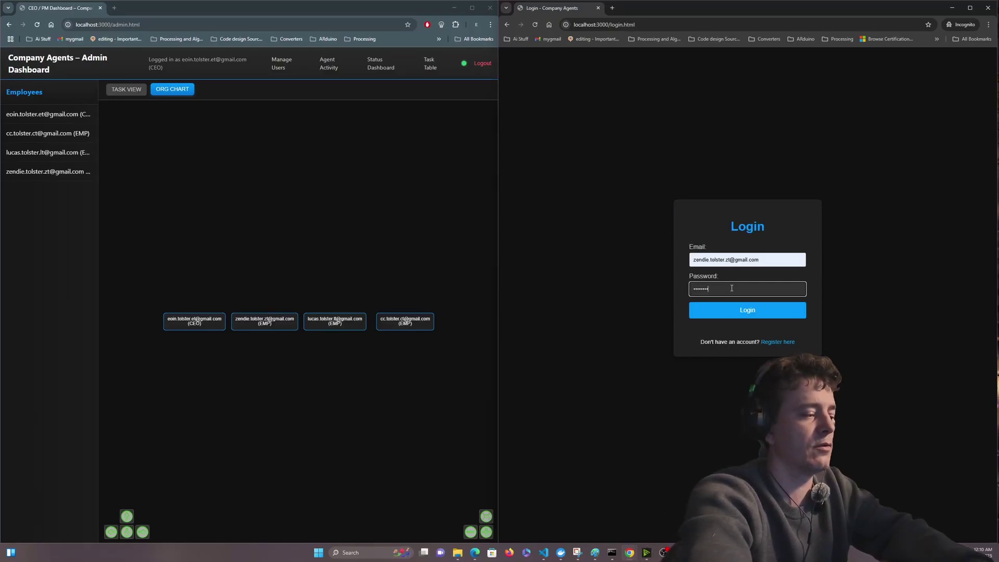
pyautogui.click(731, 308)
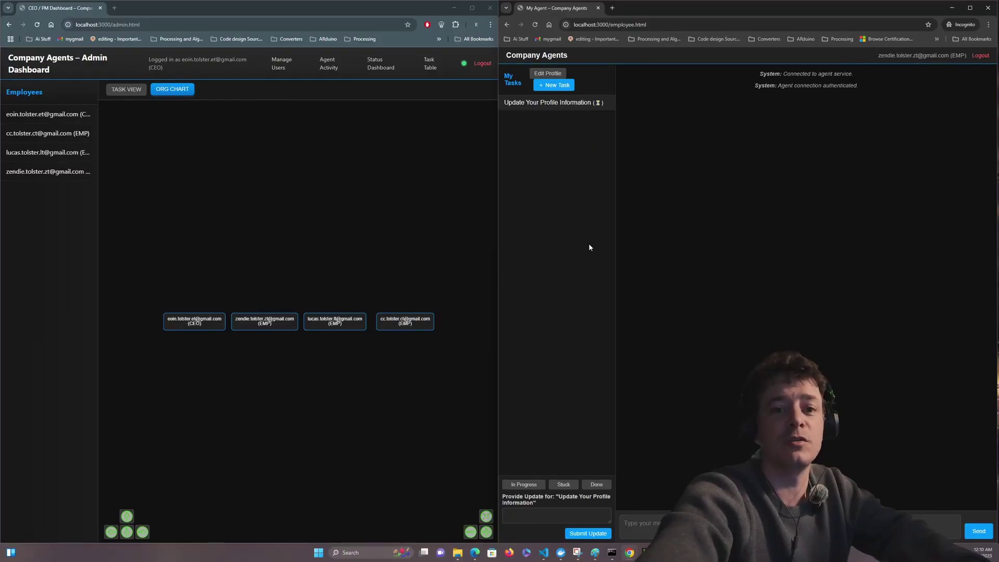
pyautogui.click(507, 512)
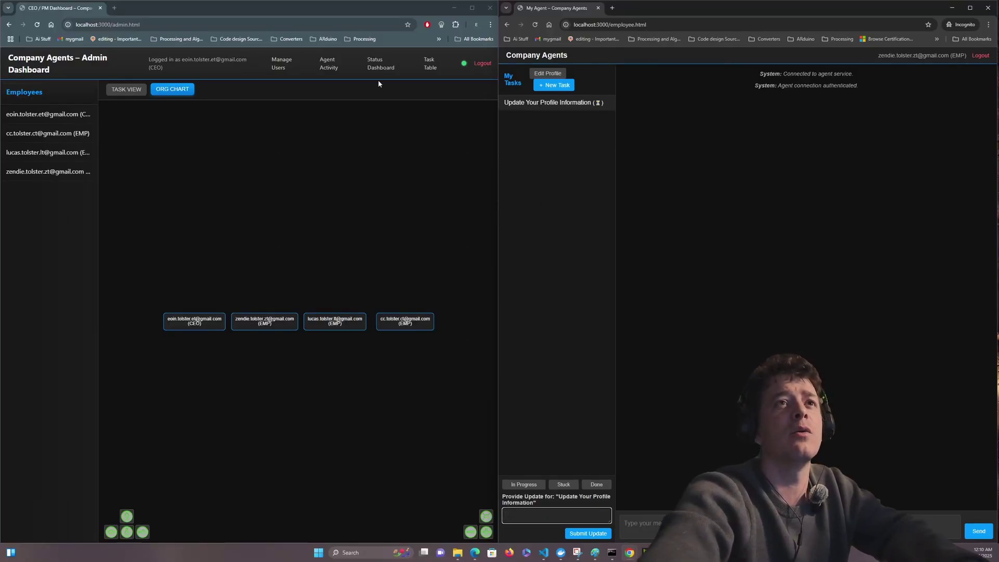
# - Open the Status Dashboard and view pending tasks on the CEO's and employees' cards
pyautogui.click(380, 65)
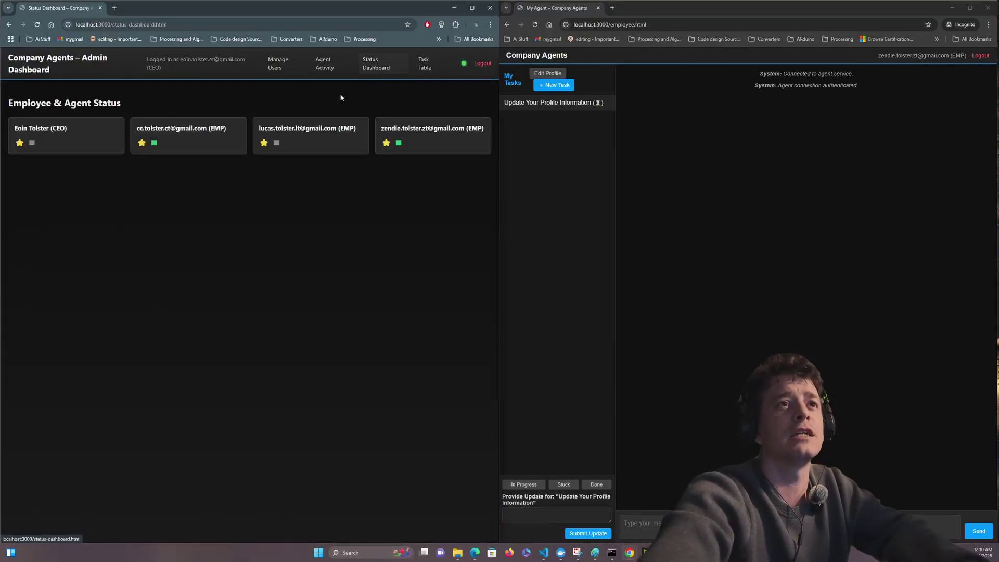
pyautogui.moveTo(171, 150)
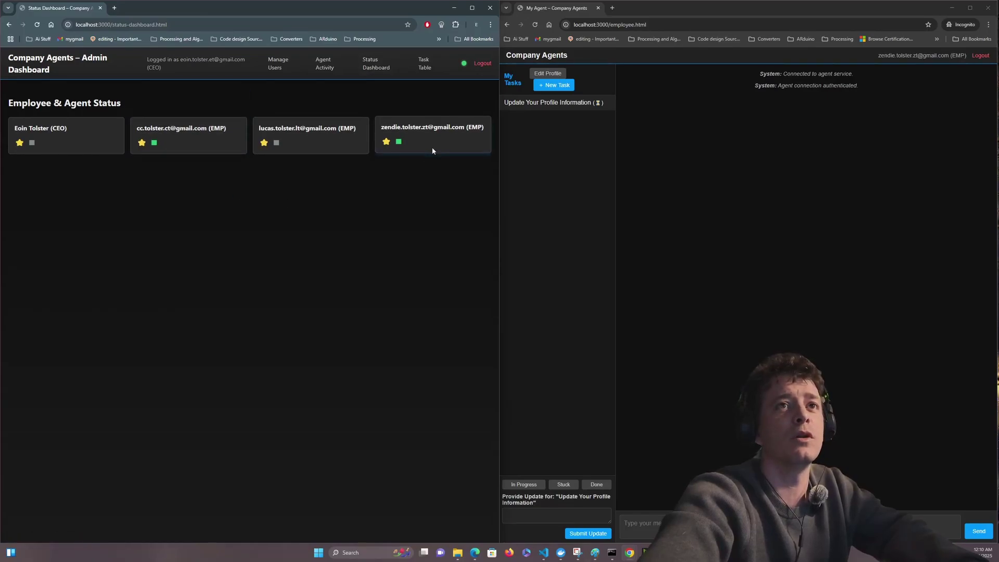
pyautogui.moveTo(433, 151)
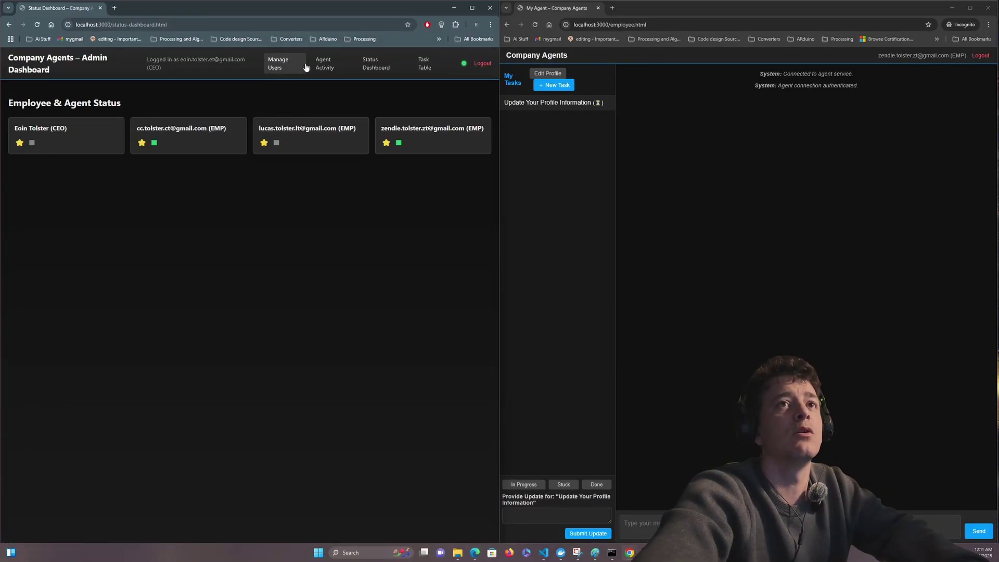
# - Return to the admin dashboard and show the org chart
pyautogui.click(271, 62)
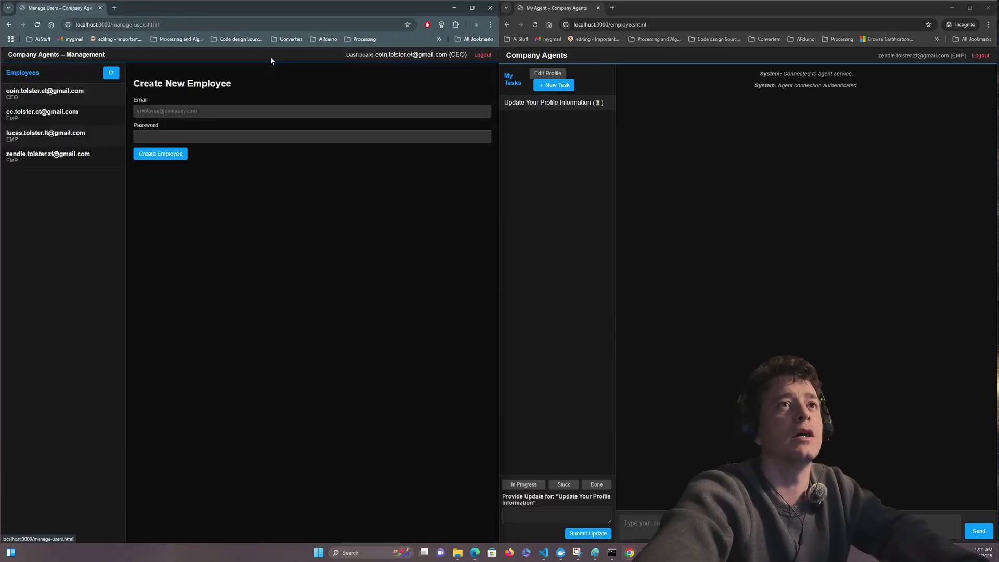
pyautogui.click(358, 55)
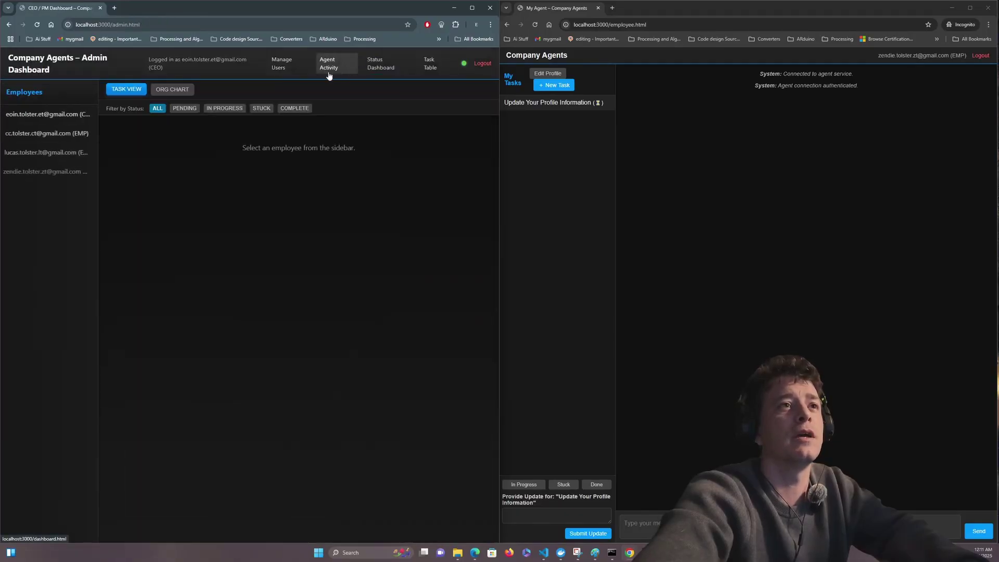
pyautogui.click(172, 89)
# - Submit a profile update naming the employee's manager and their Finance manager role
pyautogui.click(509, 516)
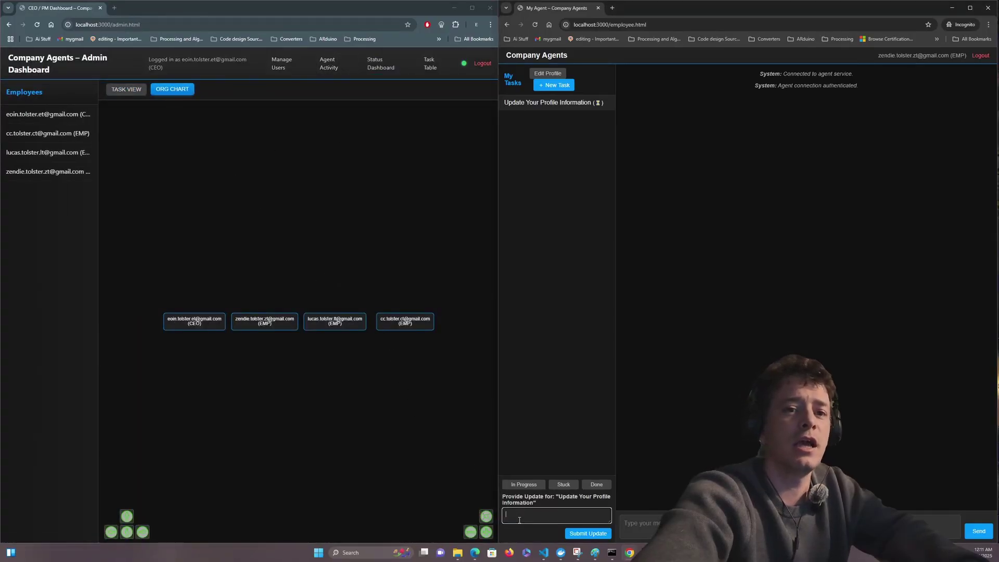
pyautogui.write('I am ')
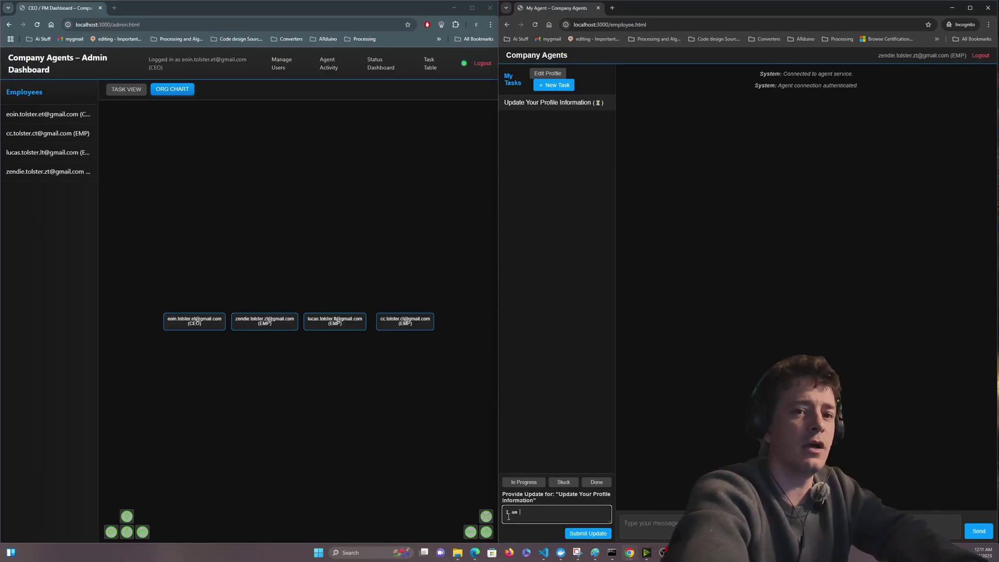
pyautogui.write('. My M')
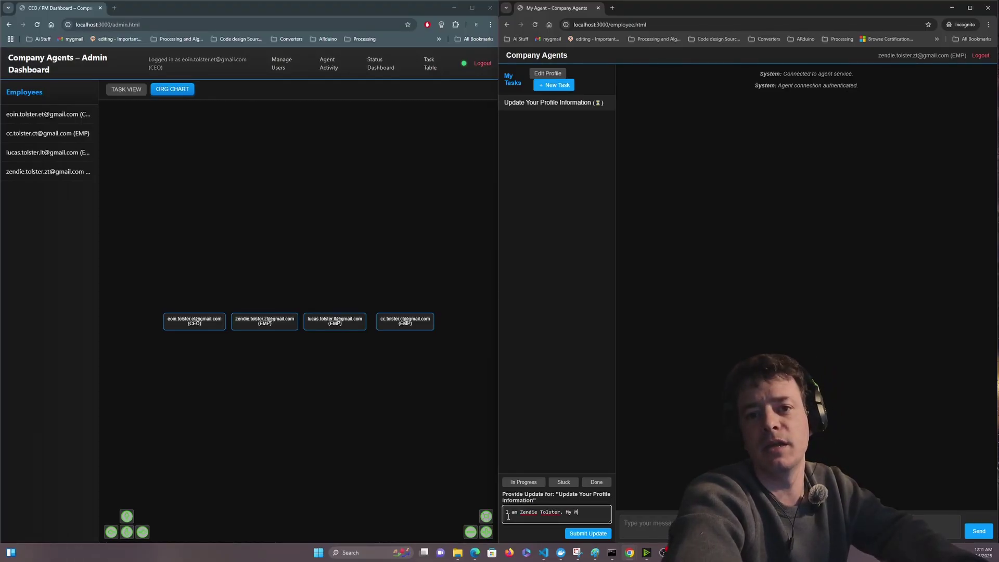
pyautogui.press('BackSpace')
pyautogui.press('BackSpace')
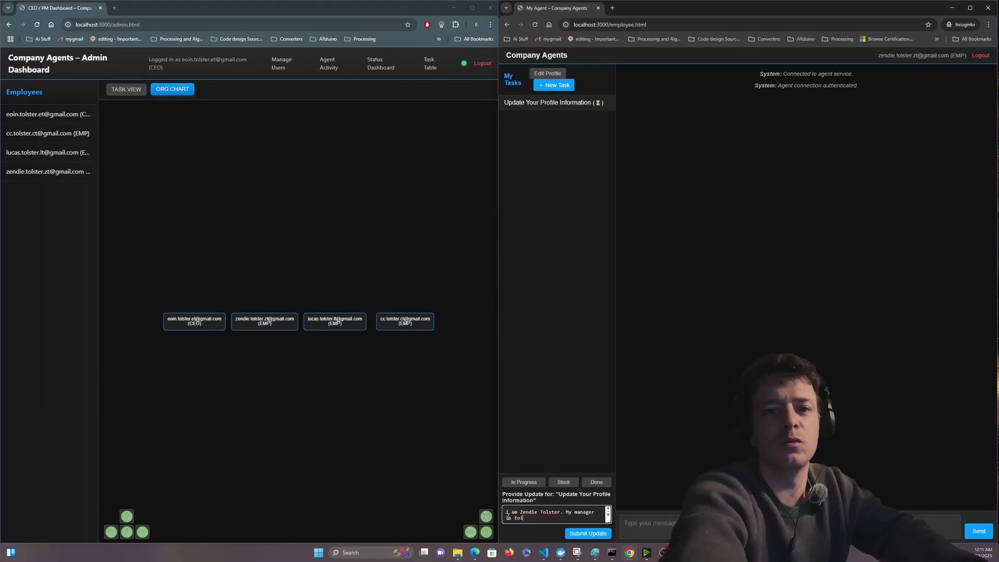
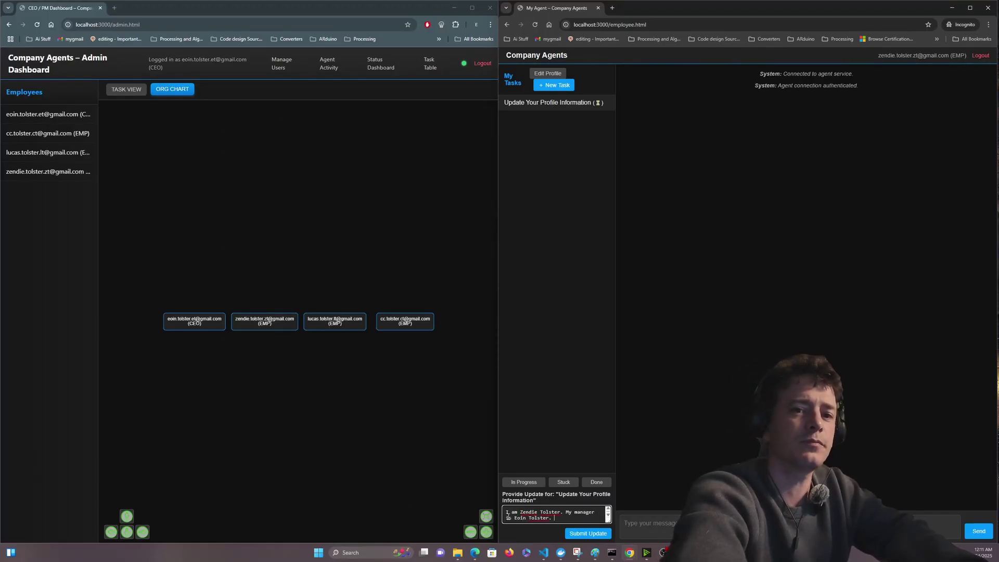
pyautogui.write(' I am the Fin')
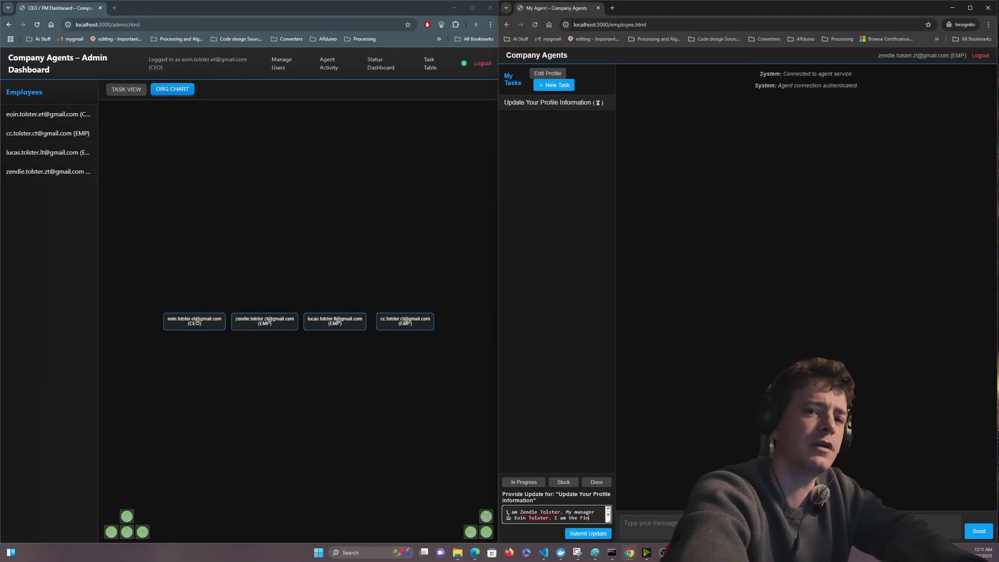
pyautogui.write('ance manage')
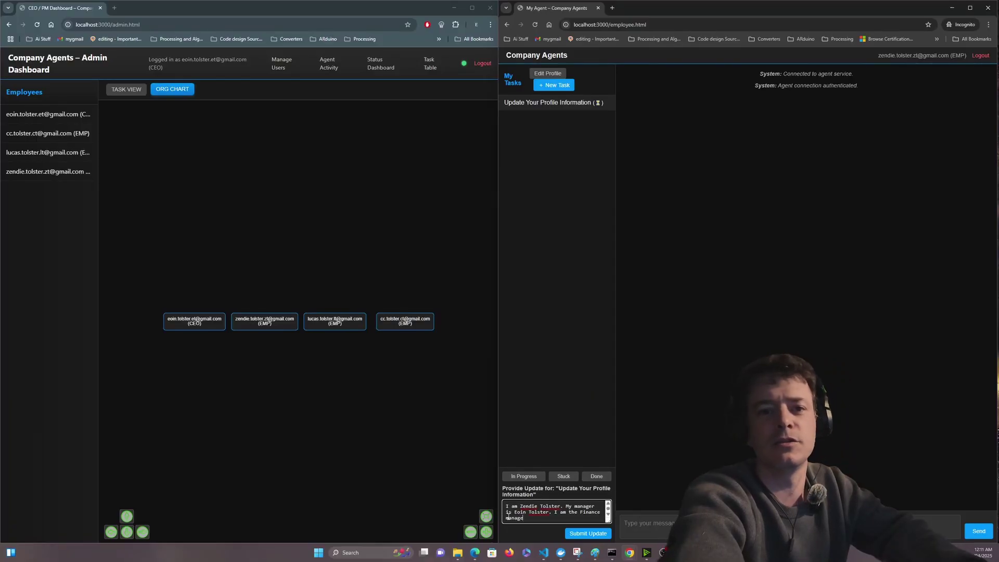
pyautogui.write('r.')
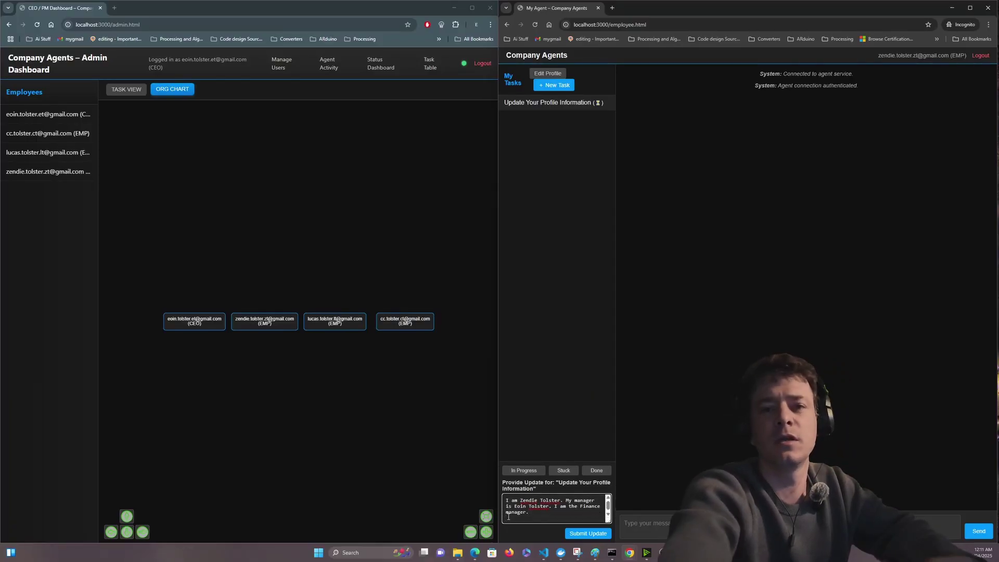
pyautogui.click(591, 536)
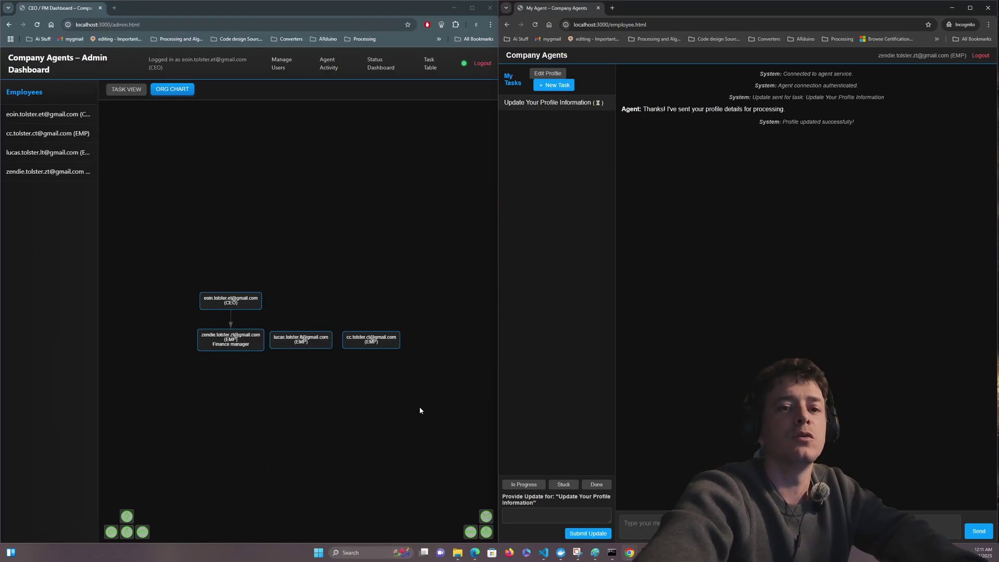
# - Start a task titled 'Assessing Company records' describing a review of internal supply cost documents
pyautogui.click(566, 87)
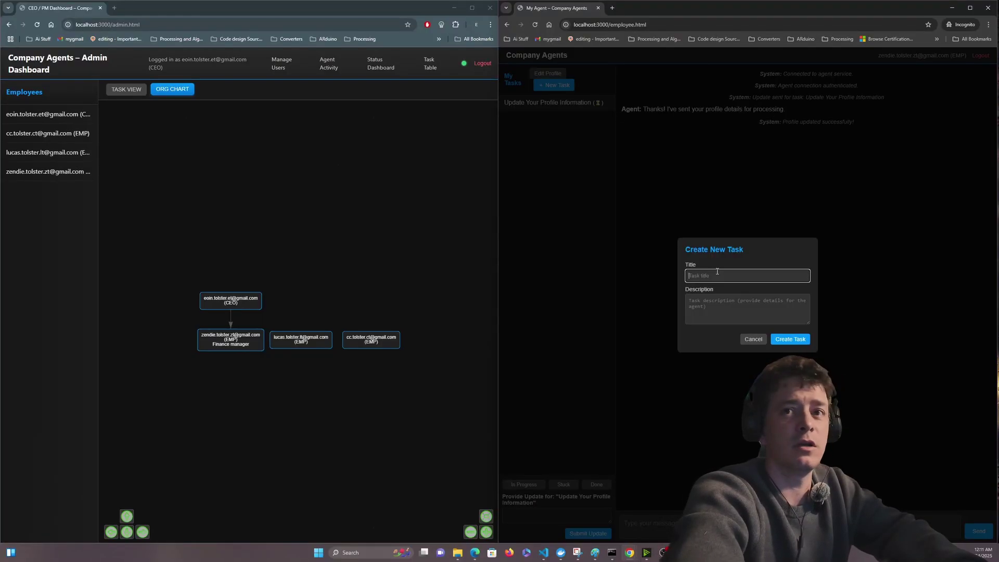
pyautogui.write('Assessing Company records')
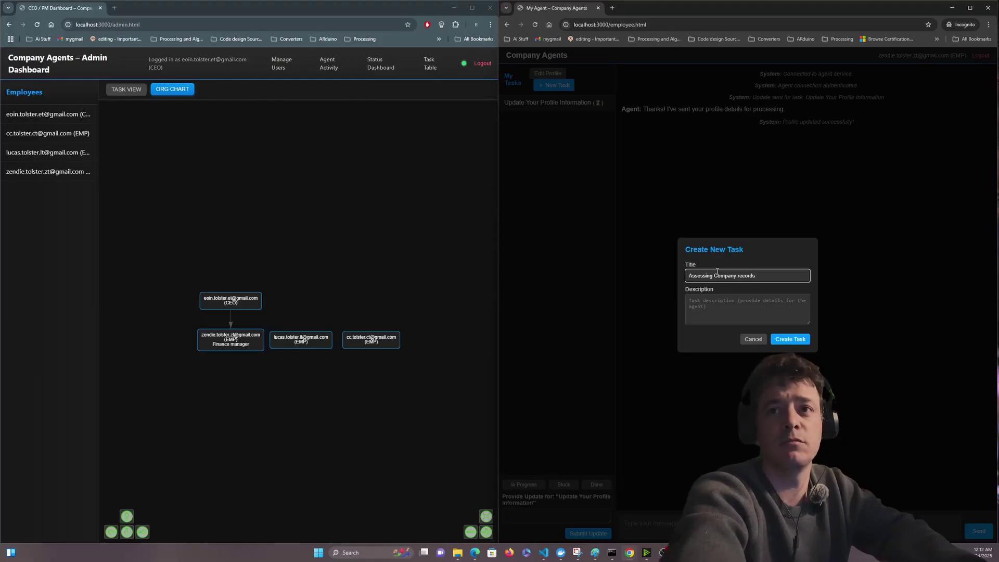
pyautogui.click(722, 302)
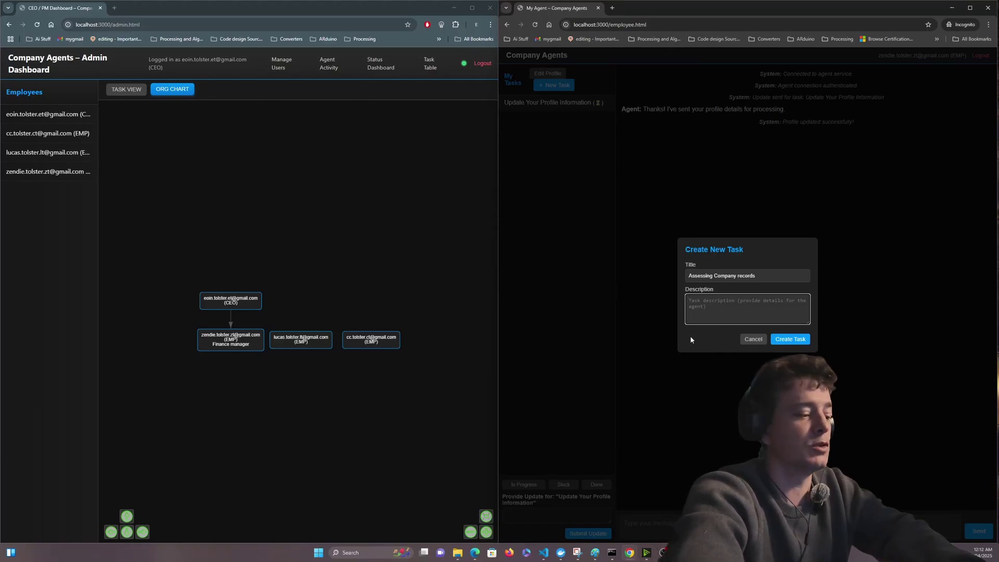
pyautogui.write('Review of')
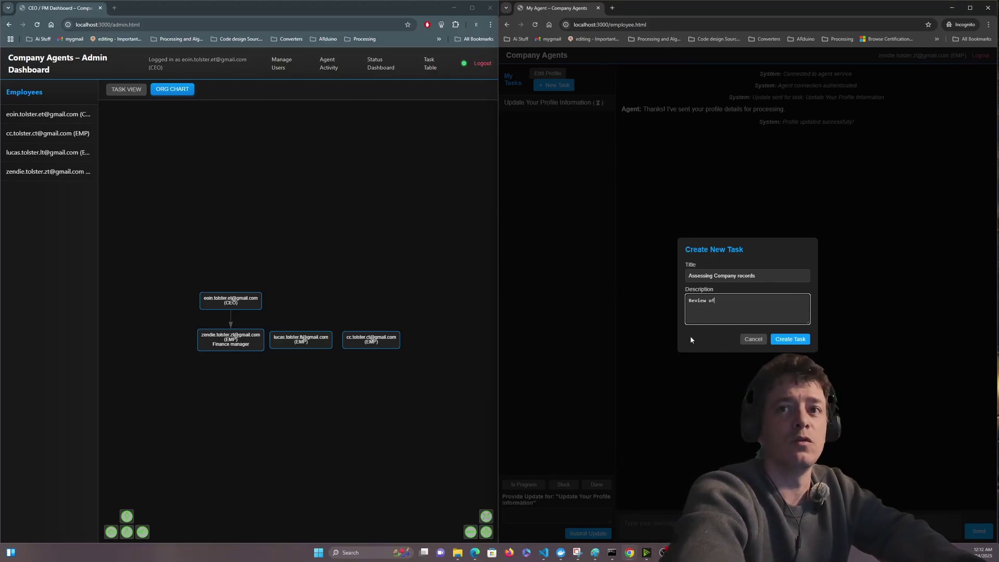
pyautogui.press('BackSpace')
pyautogui.write('ver ')
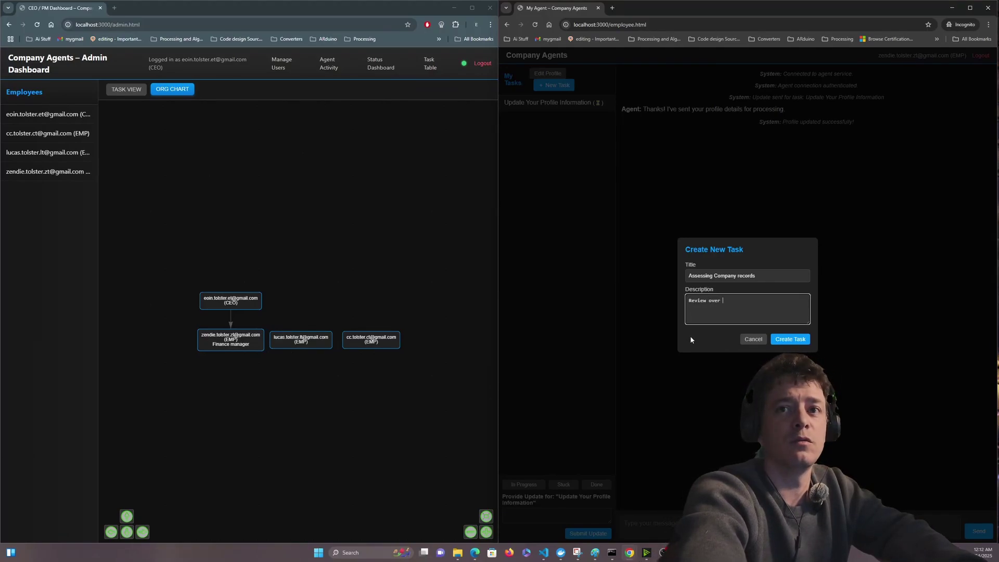
pyautogui.write('the next day')
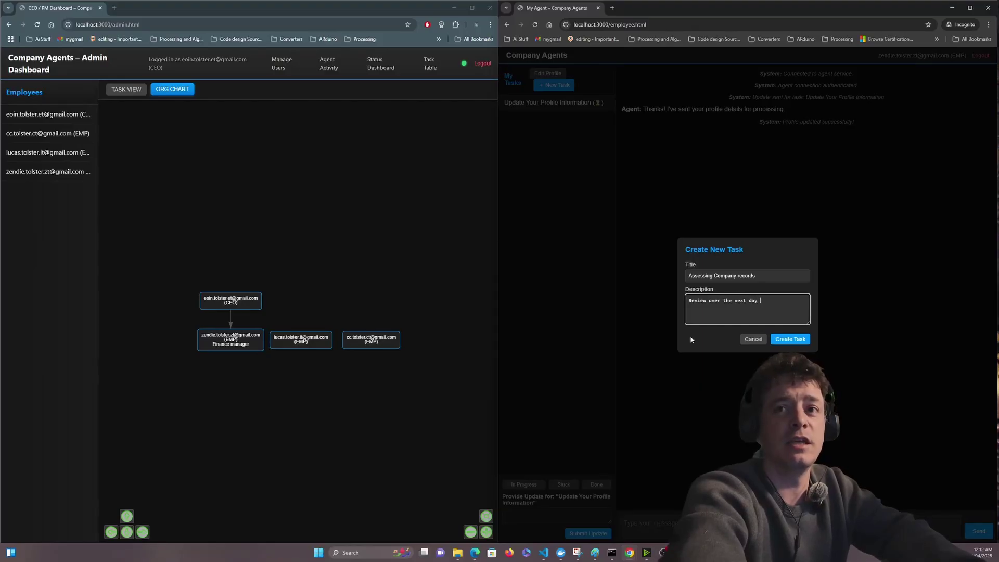
pyautogui.press('BackSpace')
pyautogui.press('BackSpace')
pyautogui.press('BackSpace')
pyautogui.press('BackSpace')
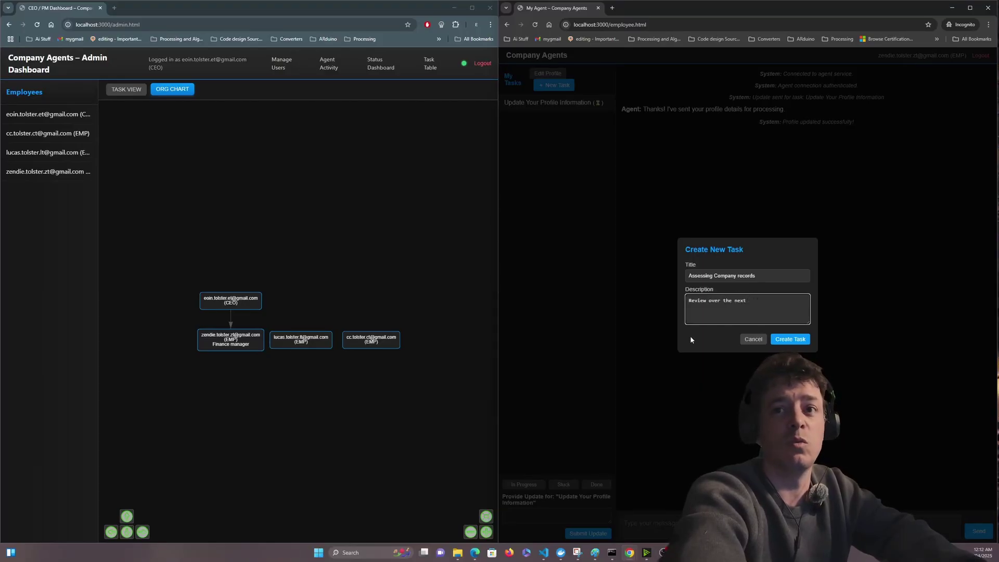
pyautogui.write('while')
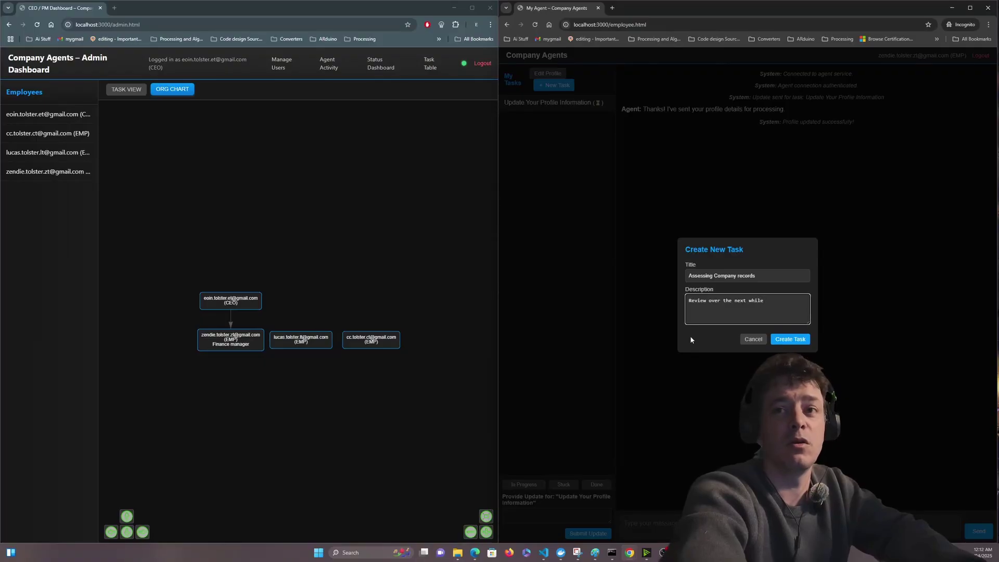
pyautogui.write(' all the docu')
pyautogui.write('men')
pyautogui.write('es')
pyautogui.write(' regarding ')
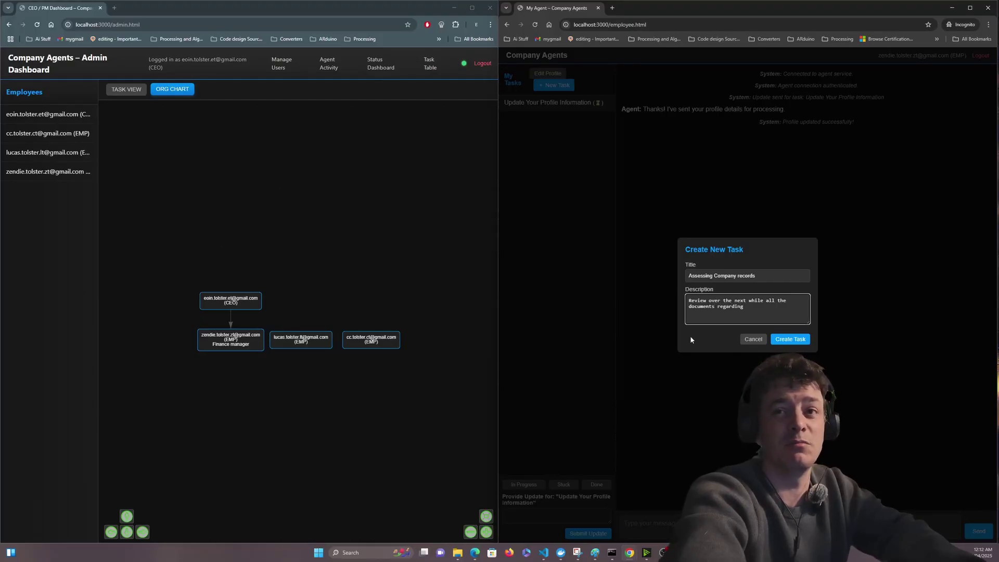
pyautogui.write('internal s')
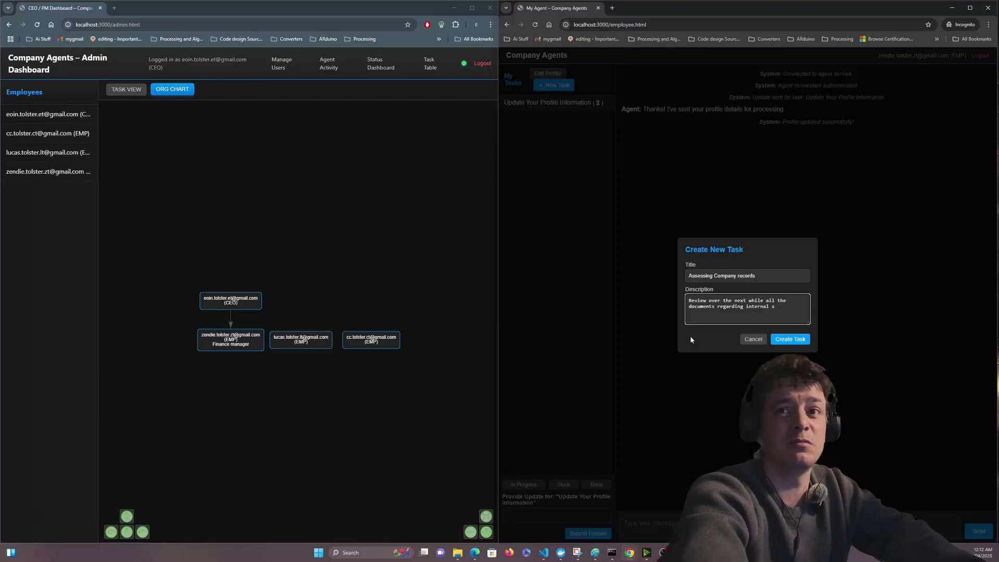
pyautogui.write('iupp')
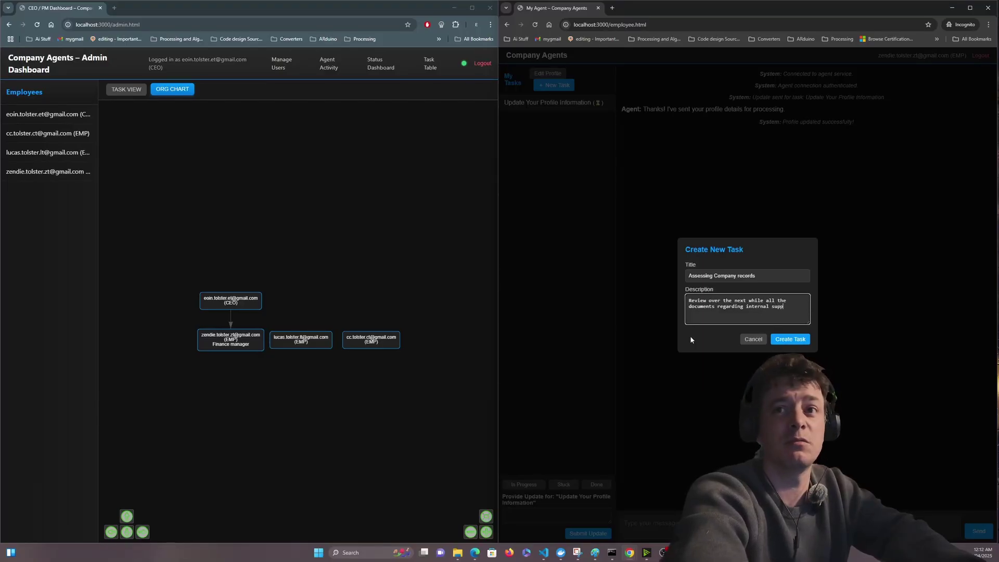
pyautogui.write('ly cost')
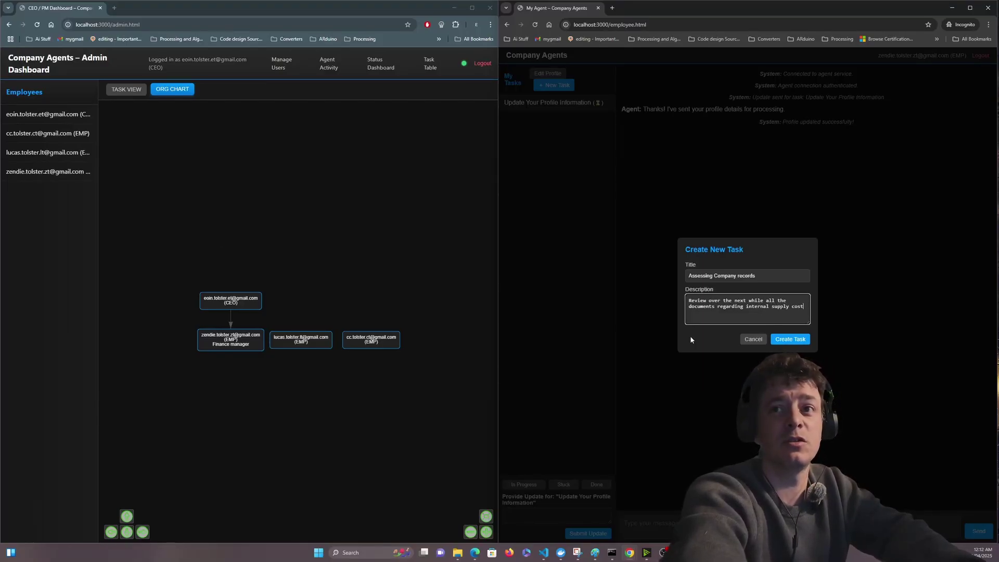
pyautogui.write('s')
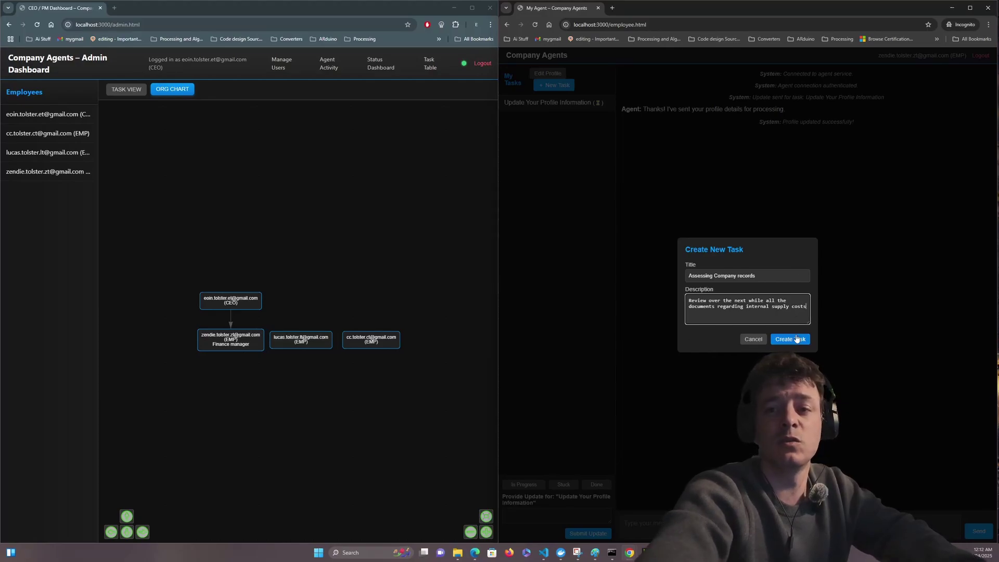
# - Create the Assessing Company records task and mark it complete
pyautogui.click(797, 339)
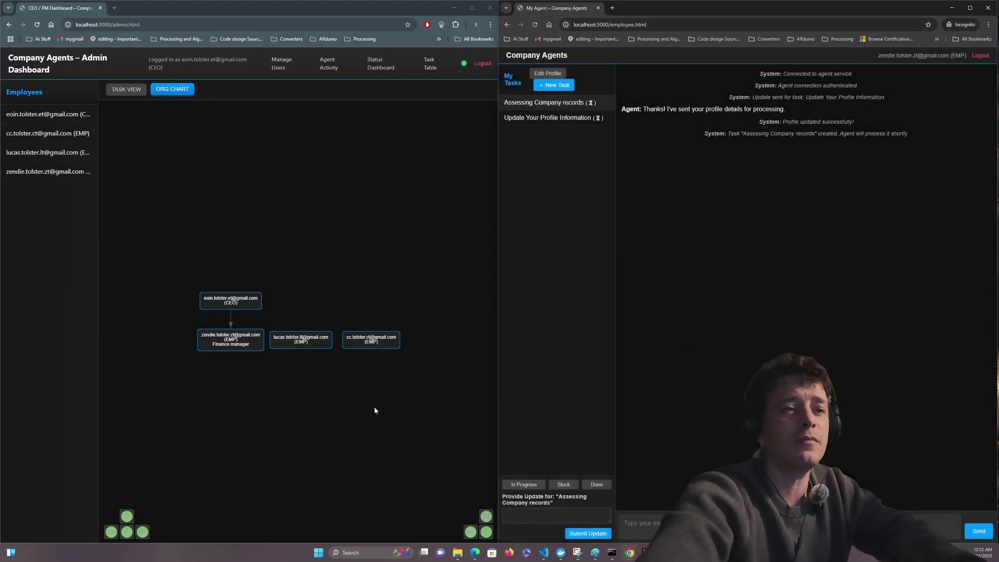
pyautogui.click(431, 66)
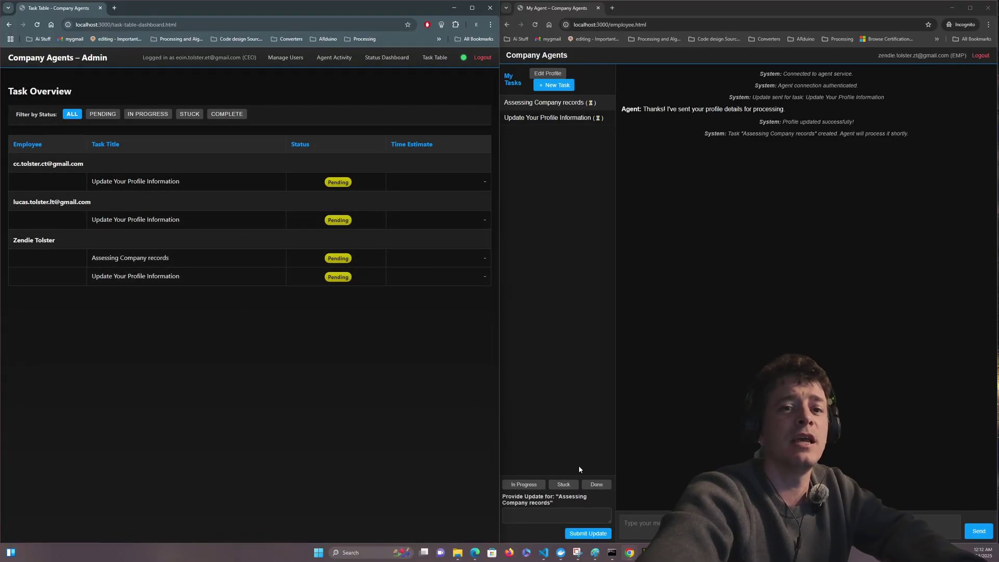
pyautogui.click(594, 487)
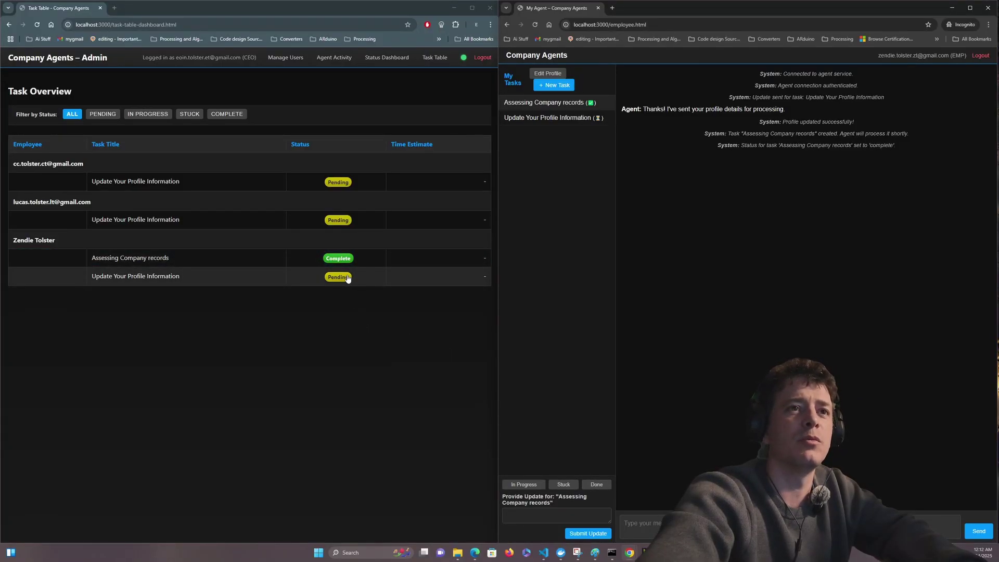
# - Mark Update Your Profile Information complete and check both tasks in the admin task table
pyautogui.click(255, 263)
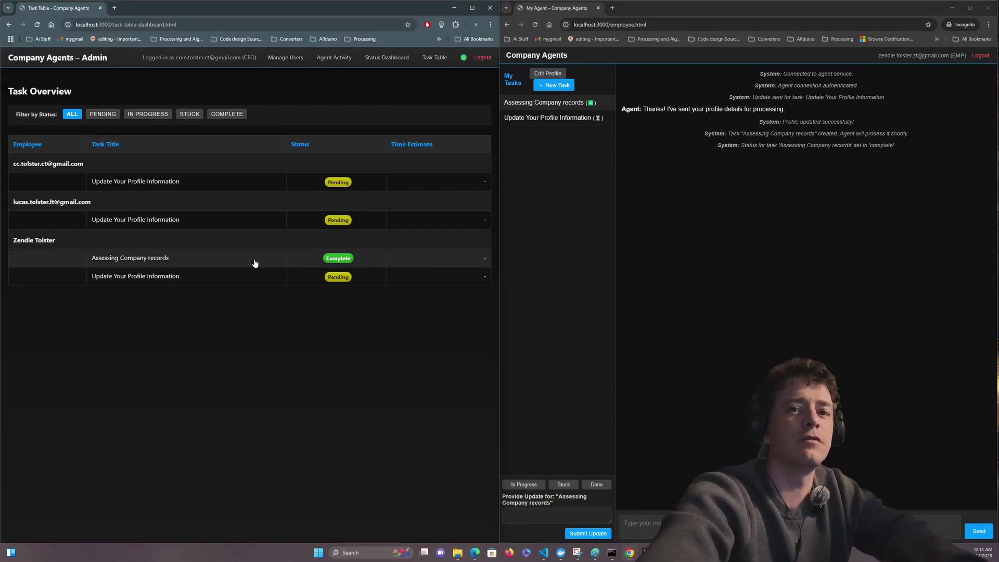
pyautogui.moveTo(255, 264); pyautogui.dragTo(295, 328)
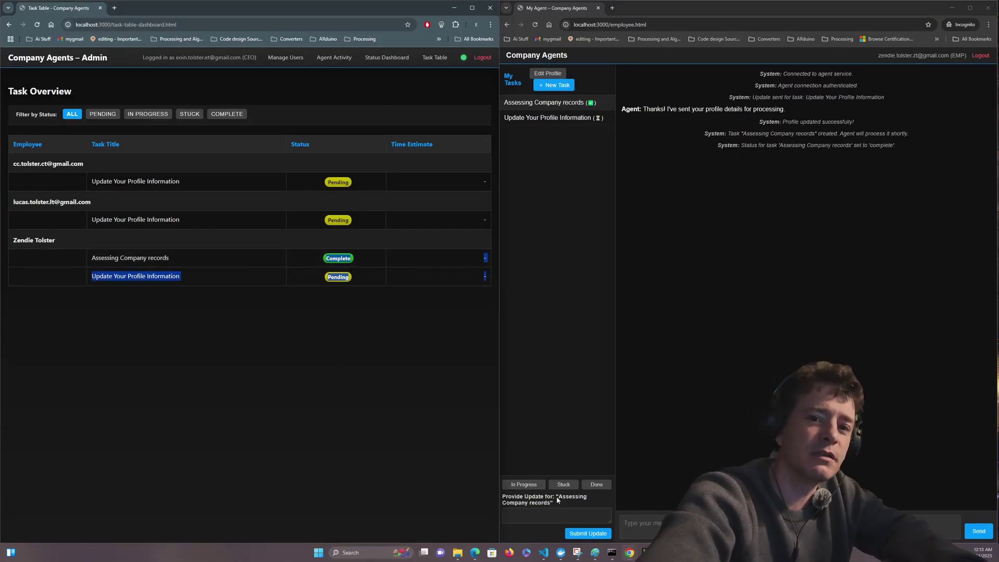
pyautogui.click(568, 509)
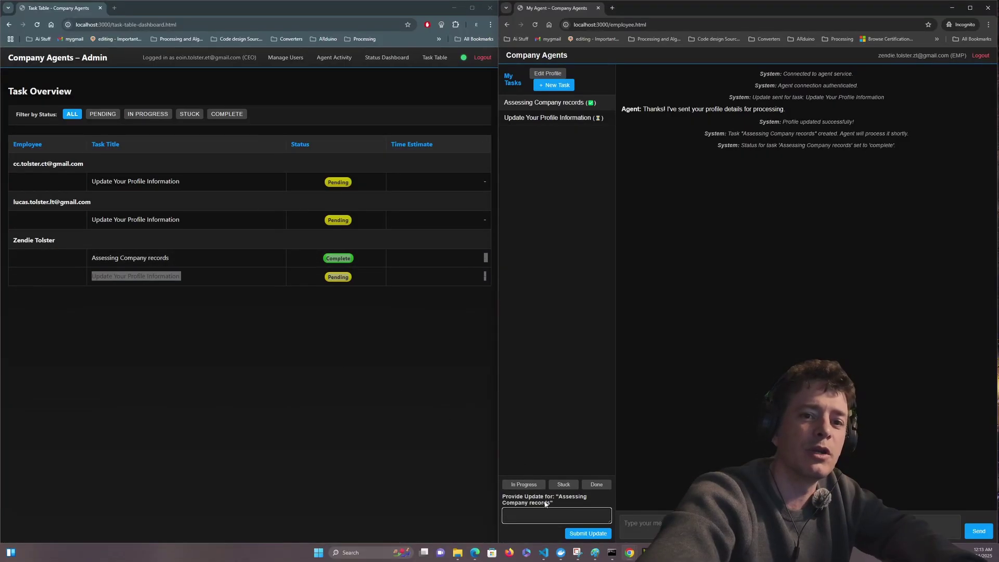
pyautogui.click(555, 119)
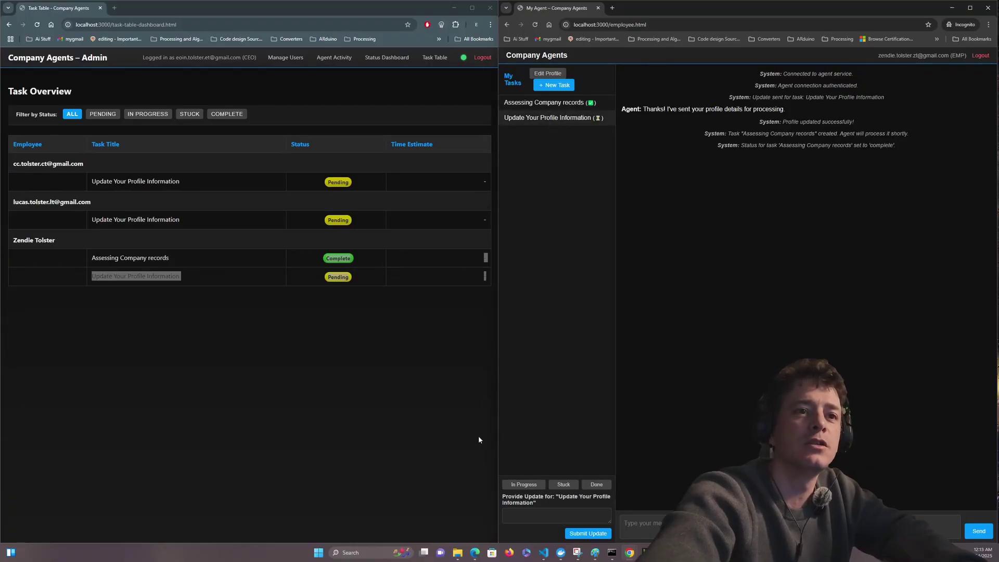
pyautogui.click(591, 485)
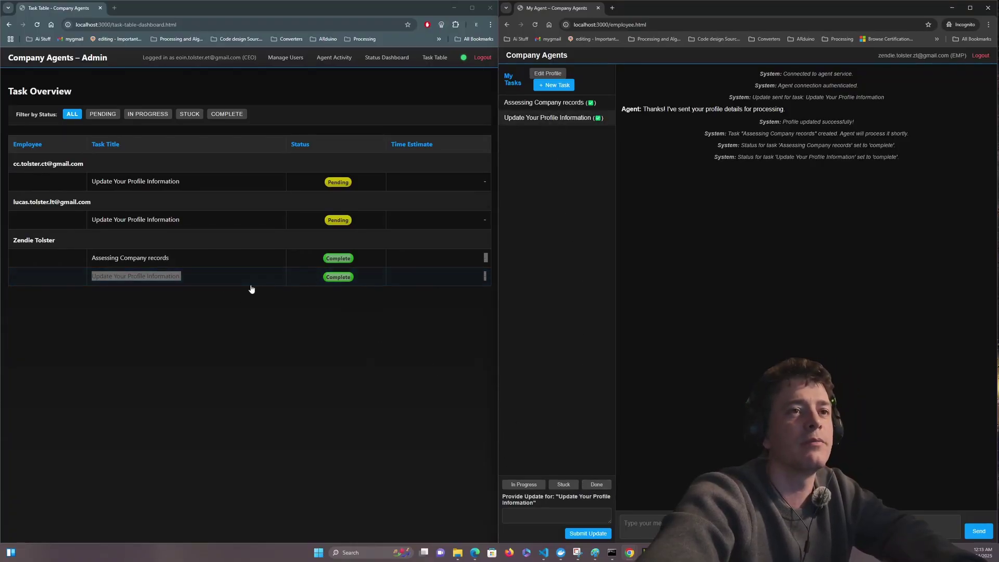
pyautogui.click(247, 266)
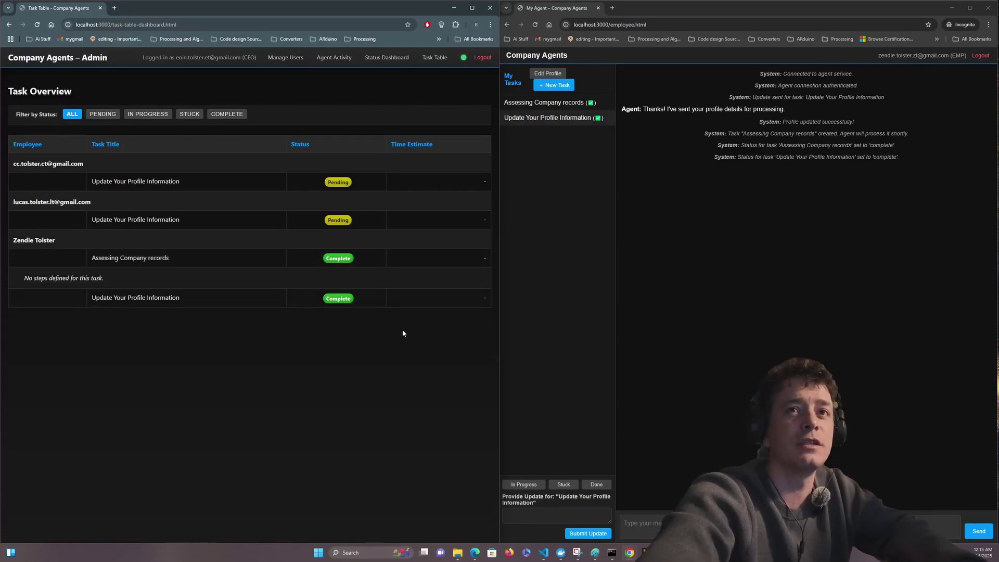
# - Create a 'Counting office supplies' task, using the same text as its description
pyautogui.click(556, 87)
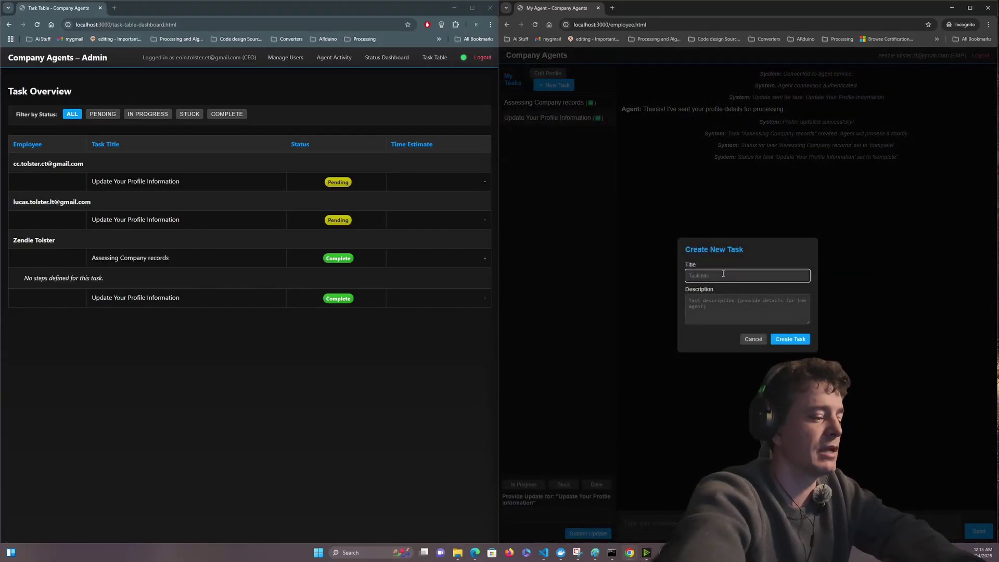
pyautogui.write('Counting')
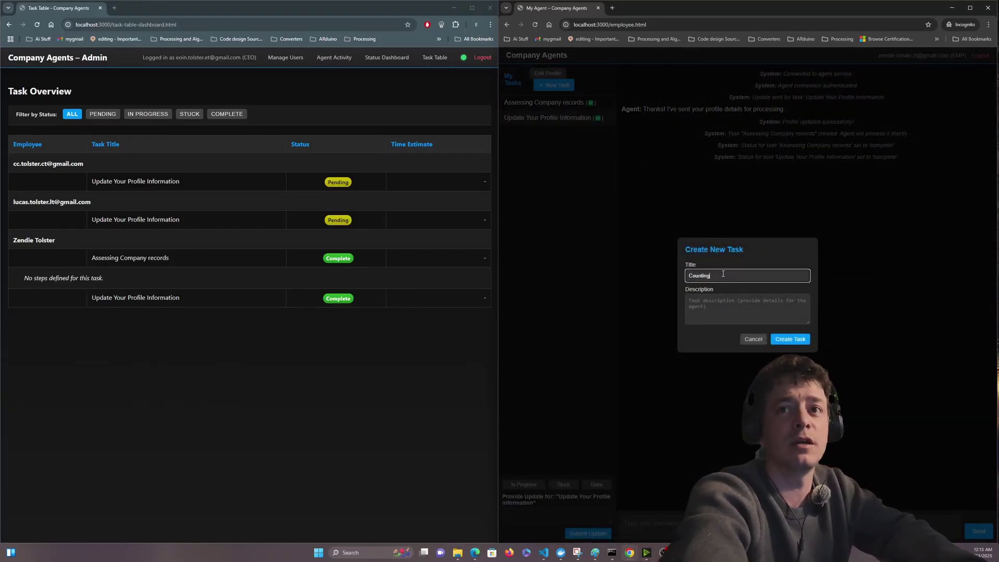
pyautogui.write(' office suppli')
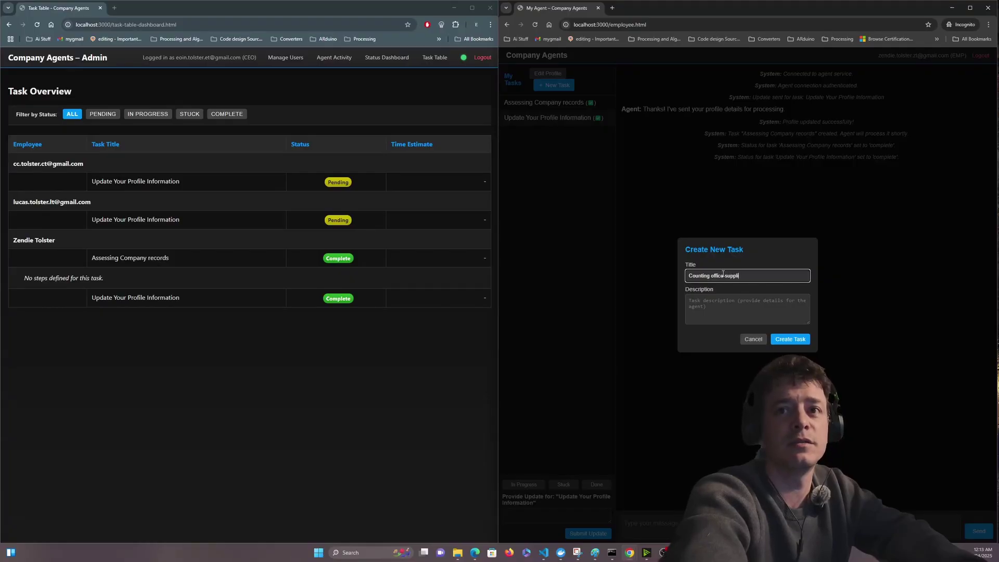
pyautogui.write('es')
pyautogui.click(722, 303)
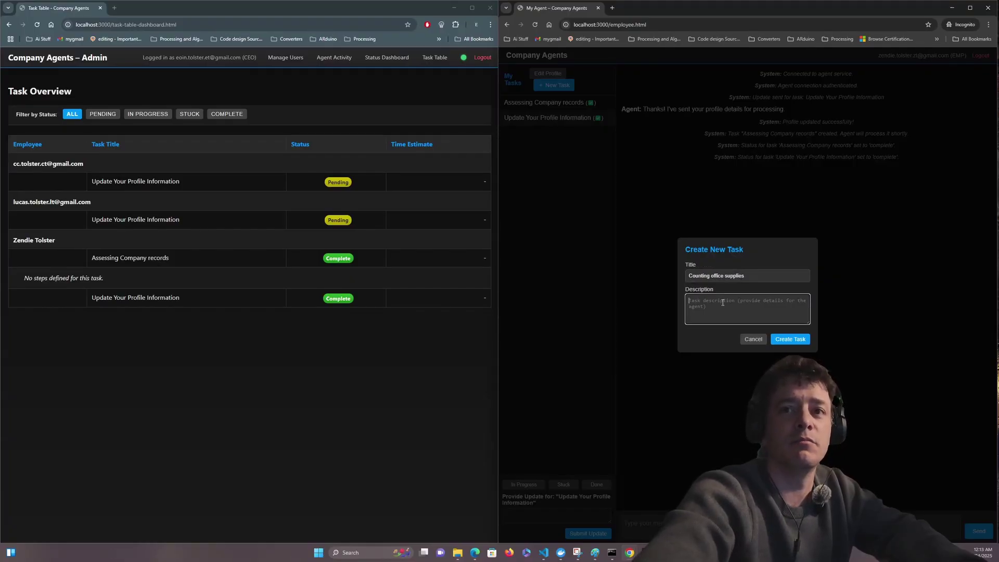
pyautogui.write('Counting o')
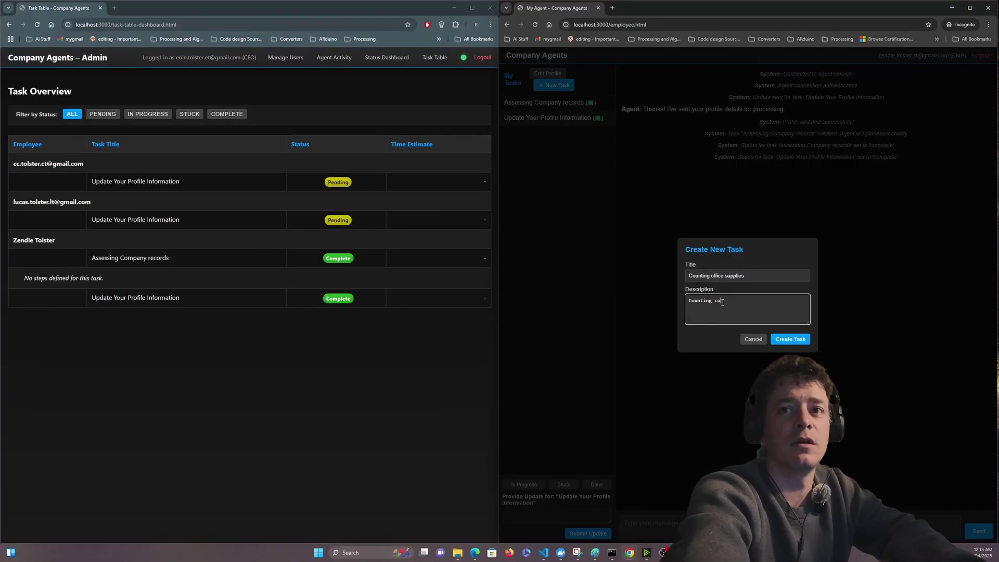
pyautogui.write('ffice supplies')
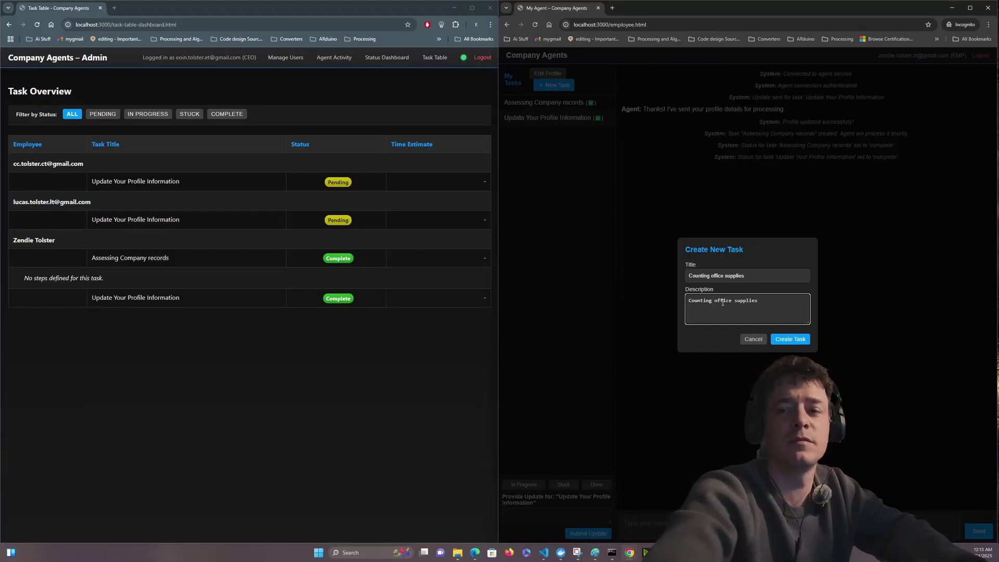
pyautogui.click(791, 339)
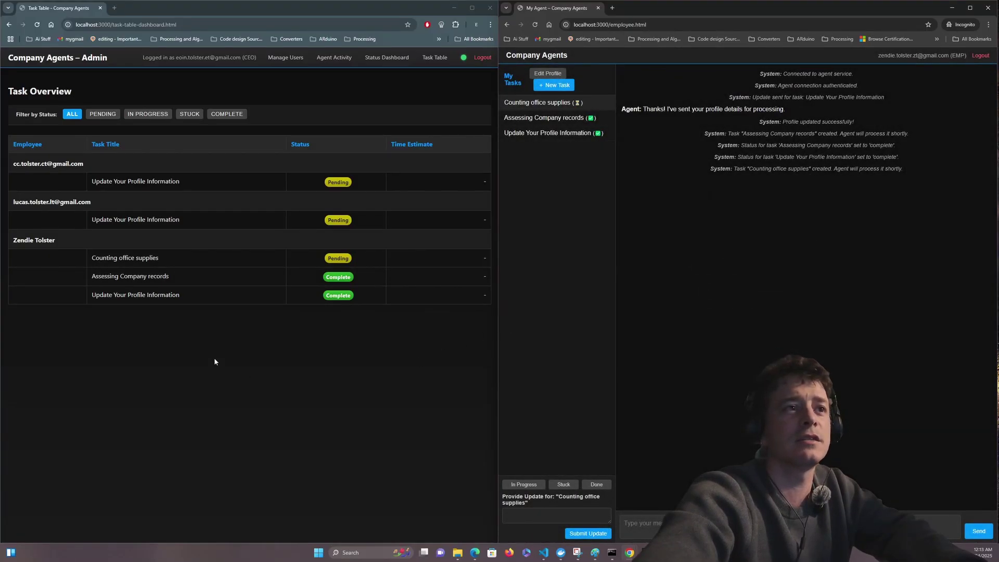
# - Expand the Counting office supplies and Assessing Company records rows to show their agent-generated steps
pyautogui.click(178, 262)
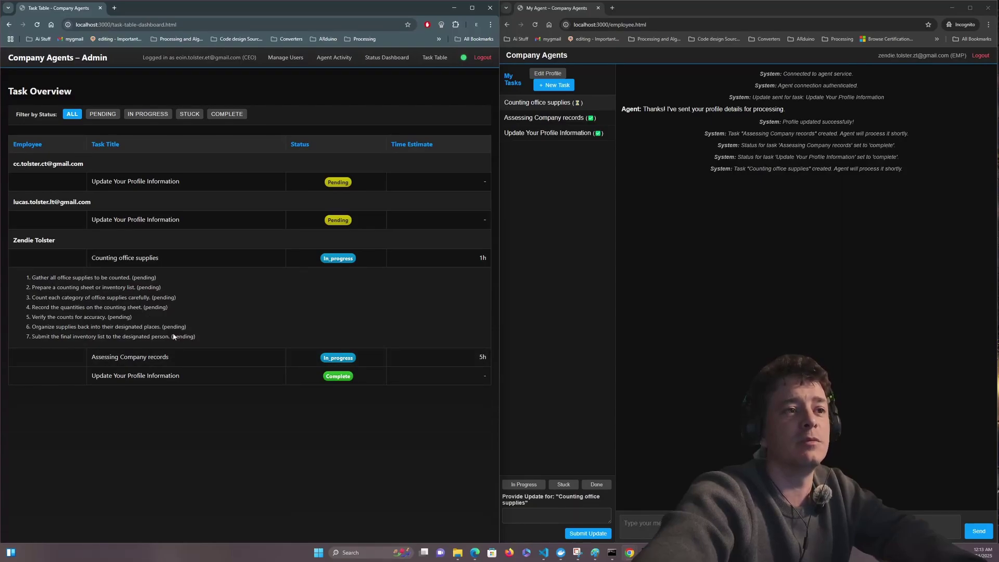
pyautogui.click(171, 357)
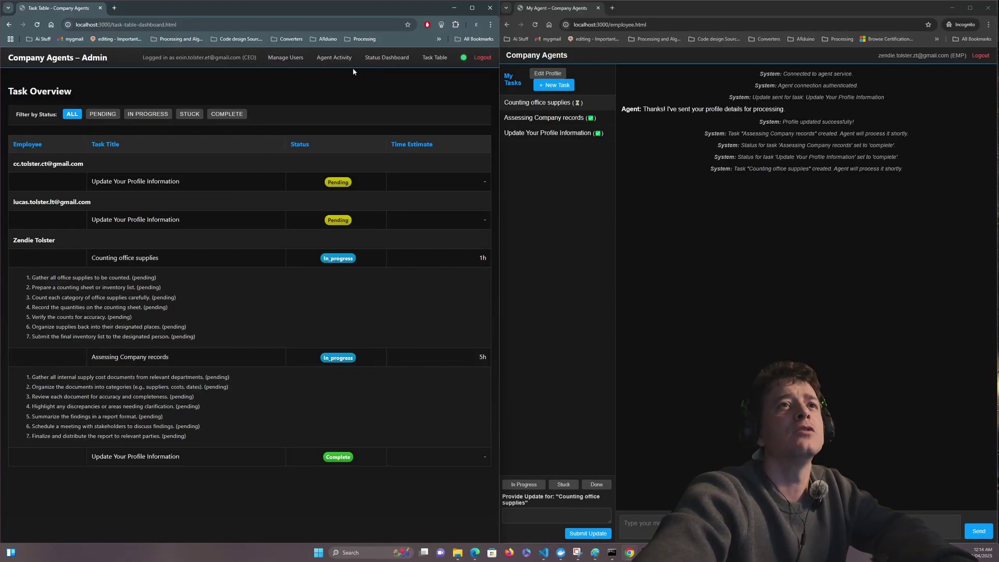
# - Go via Manage Users to the Status Dashboard and review the CEO and three employee cards
pyautogui.click(279, 58)
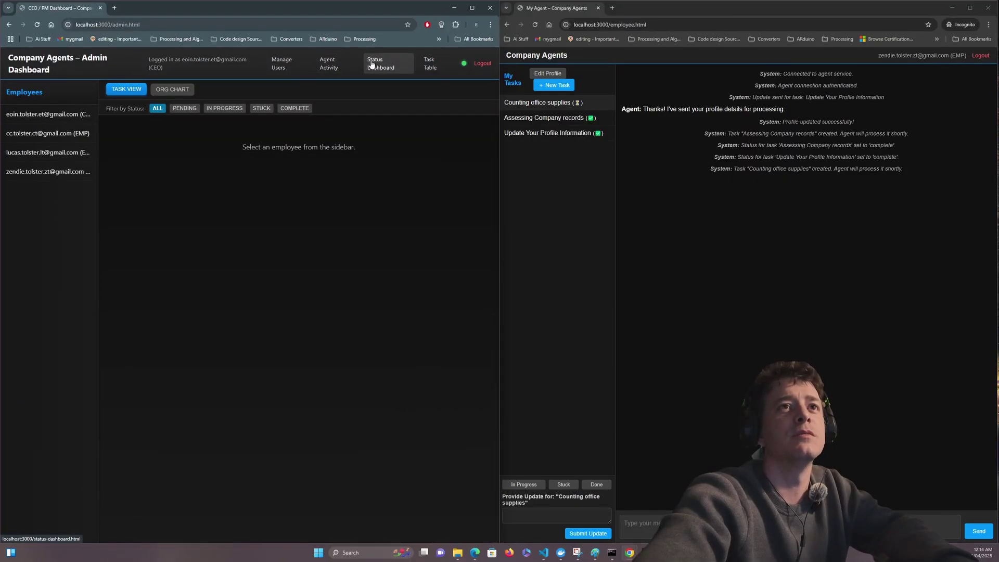
pyautogui.click(372, 64)
pyautogui.moveTo(283, 137)
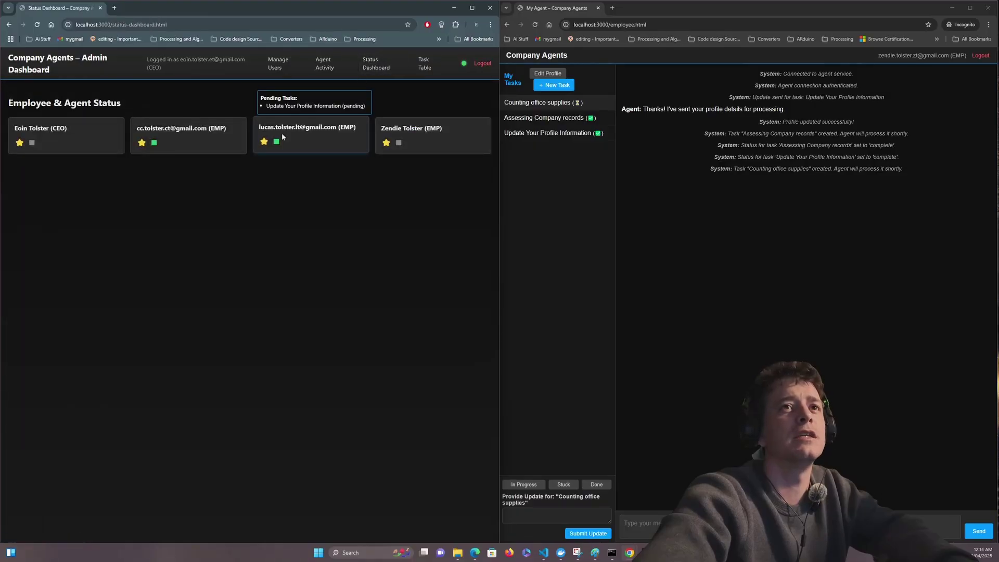
pyautogui.moveTo(395, 135)
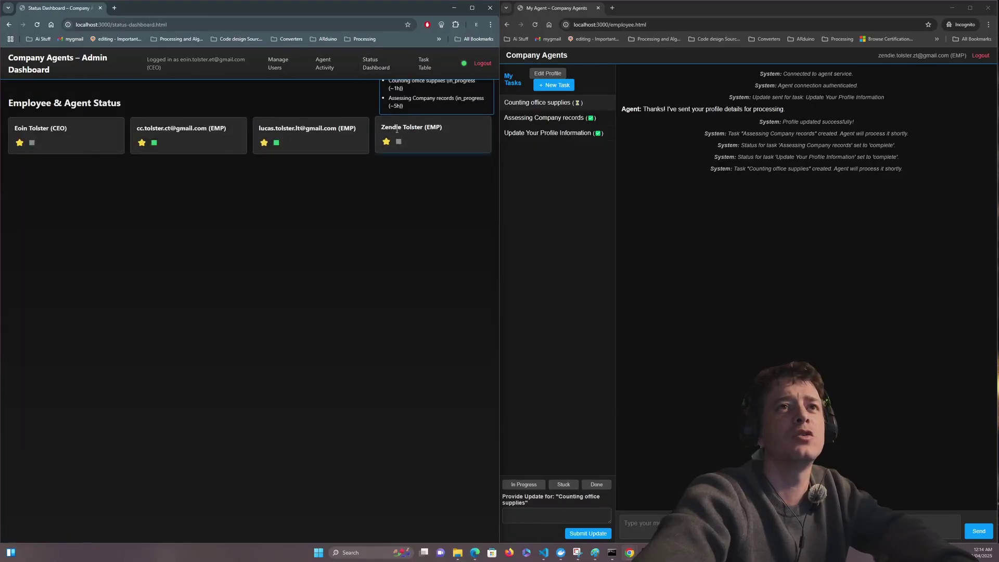
pyautogui.moveTo(321, 138)
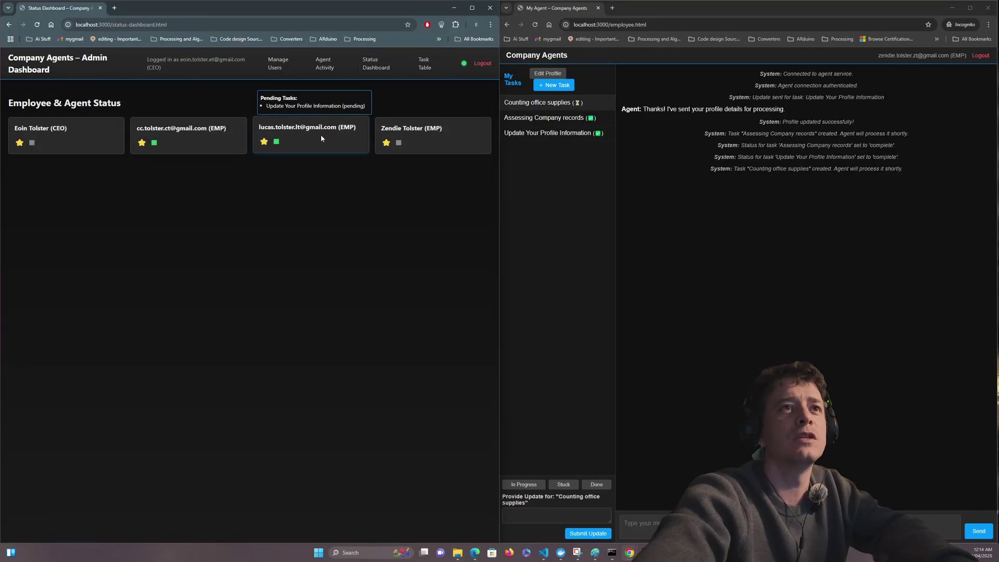
pyautogui.moveTo(176, 138)
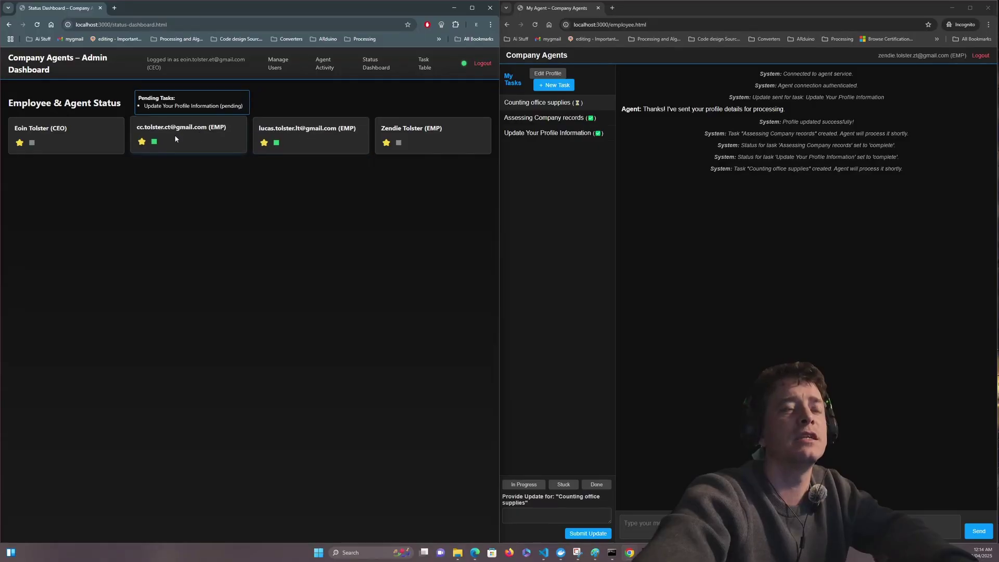
pyautogui.moveTo(77, 147)
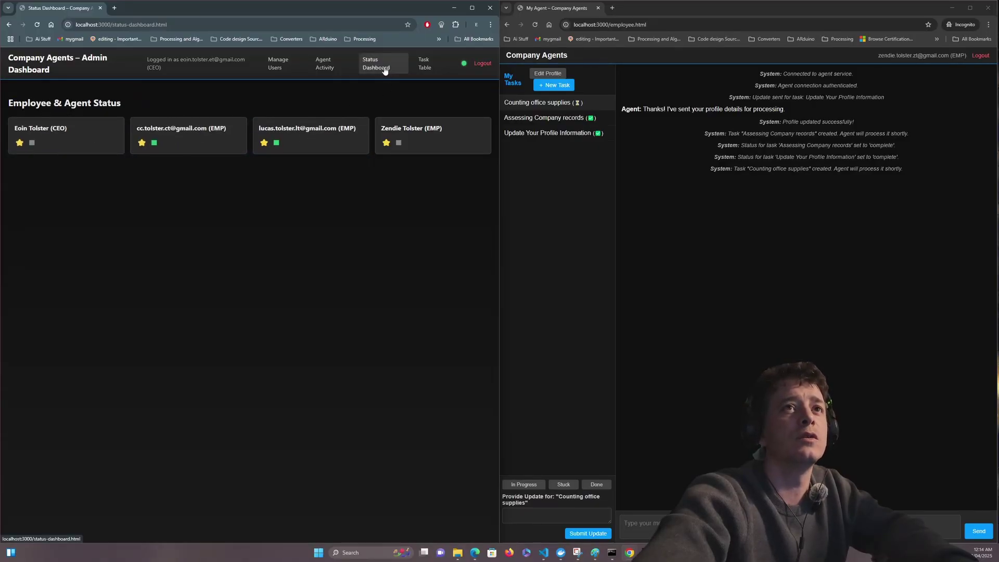
# - Show the Live Agent Activity Feed with its Apr 30–May 1 Task Analytics chart
pyautogui.click(320, 67)
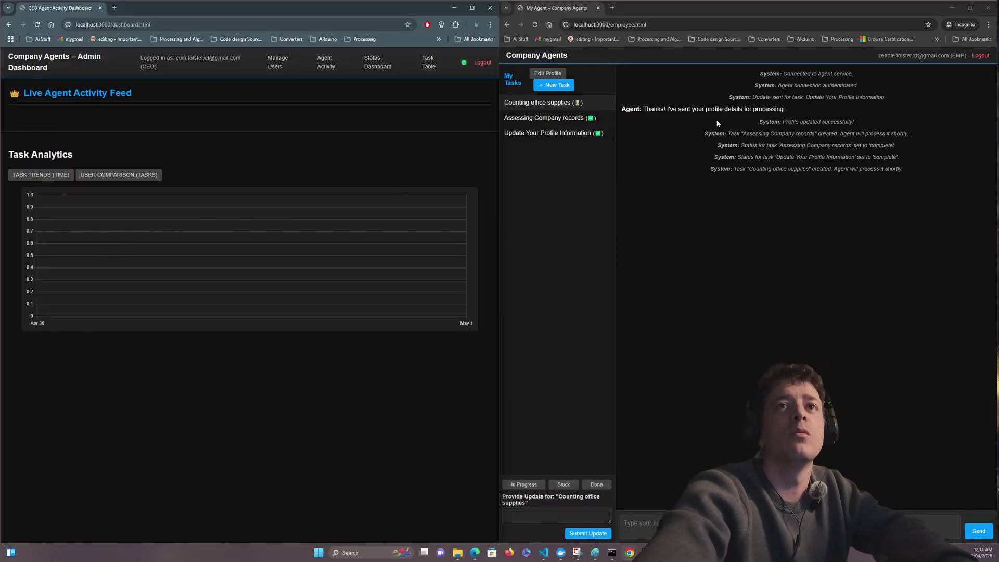
# - Check Assessing Company records' subtasks in Task Overview, then select it in the employee's My Tasks
pyautogui.click(429, 62)
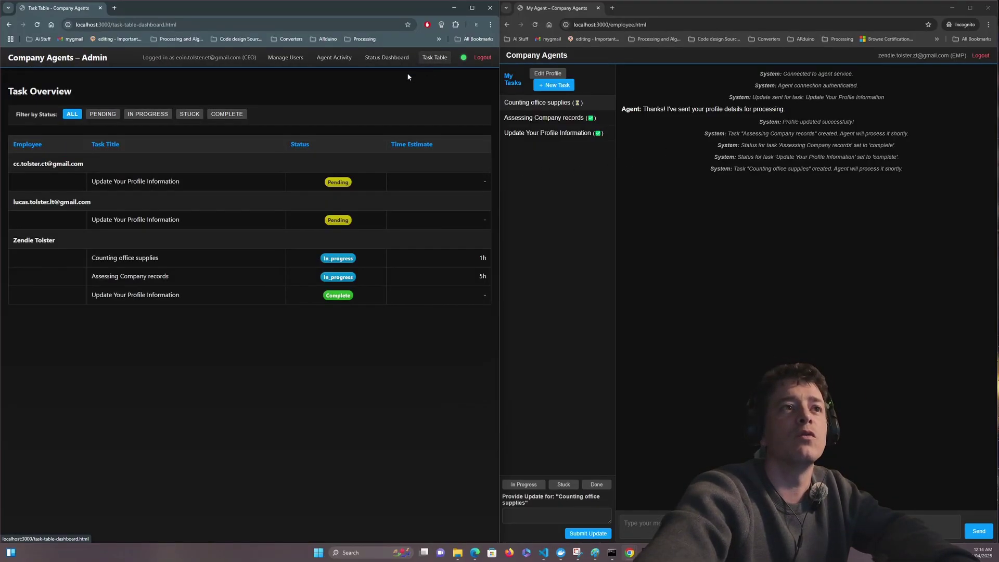
pyautogui.click(421, 280)
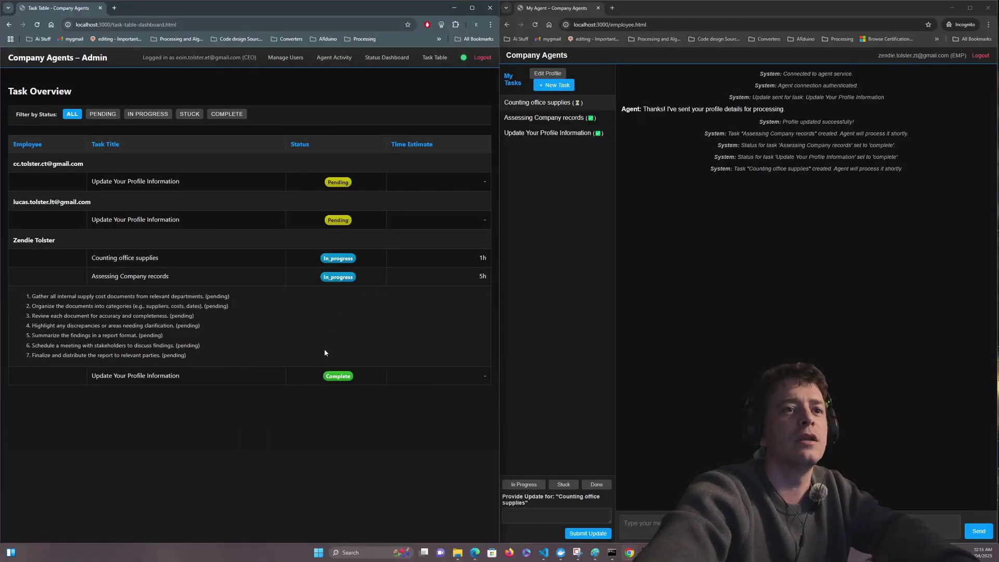
pyautogui.click(340, 283)
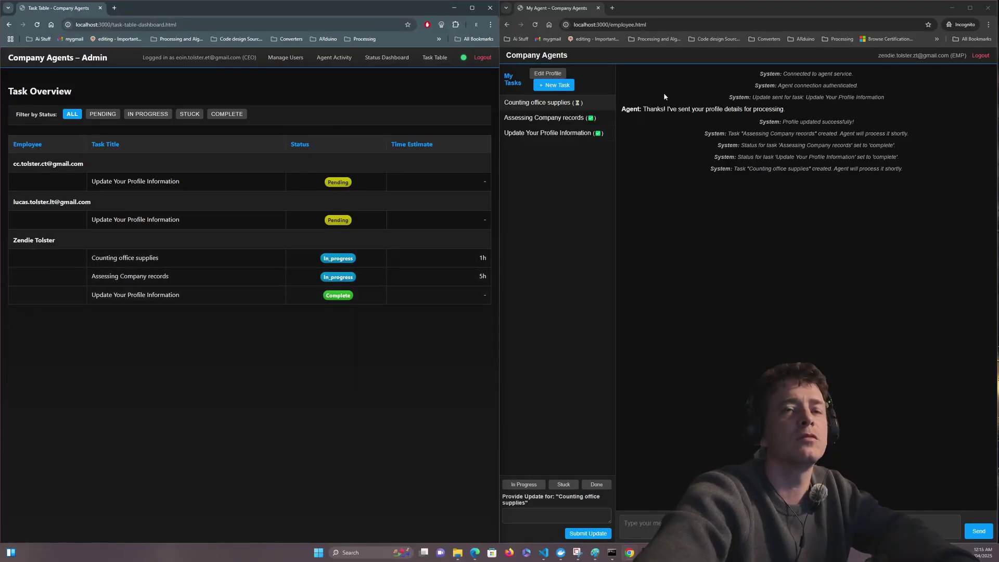
pyautogui.click(562, 123)
pyautogui.click(562, 124)
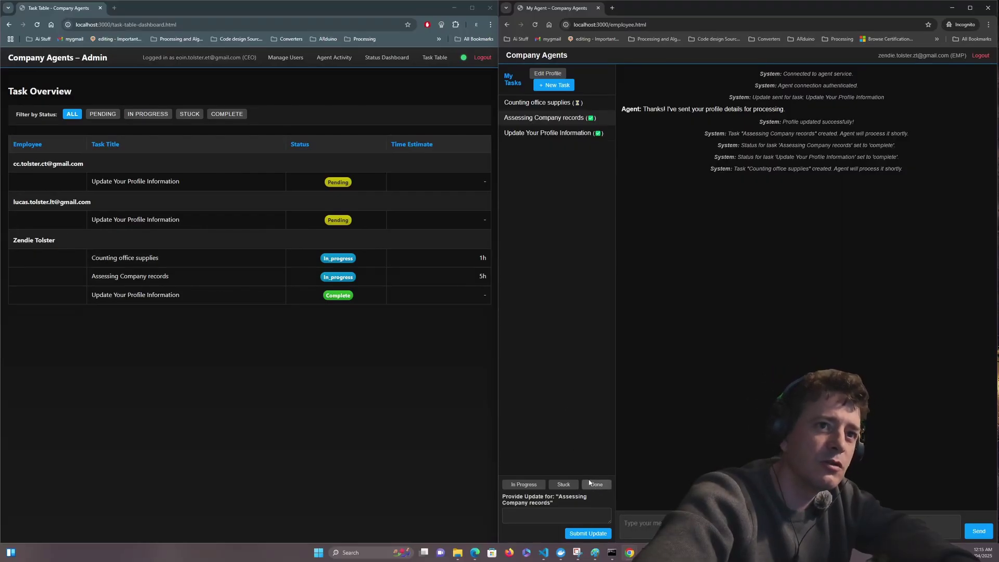
# - Mark Assessing Company records Stuck with a 'Cant find the fi' note, then mark it Done
pyautogui.click(567, 488)
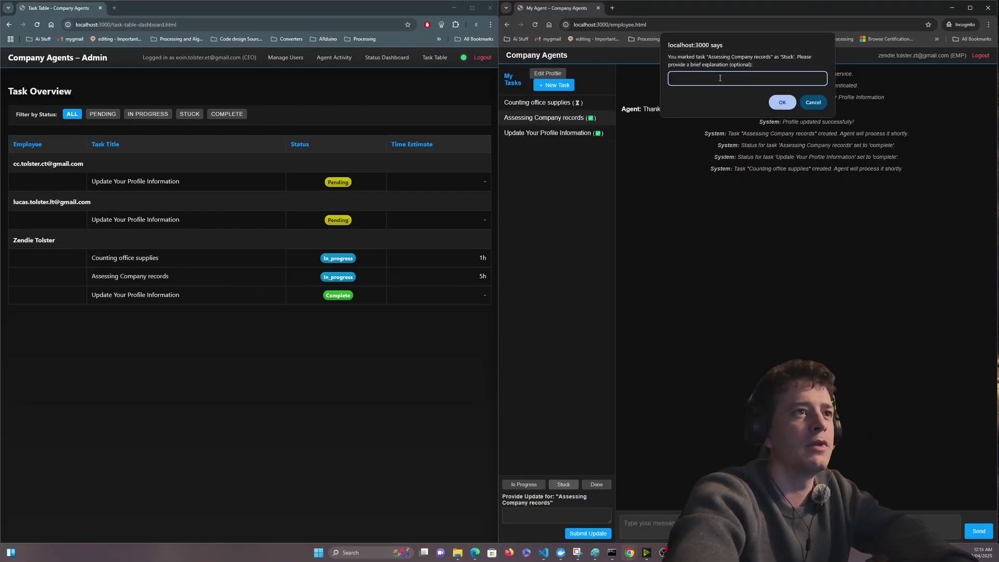
pyautogui.write('Can')
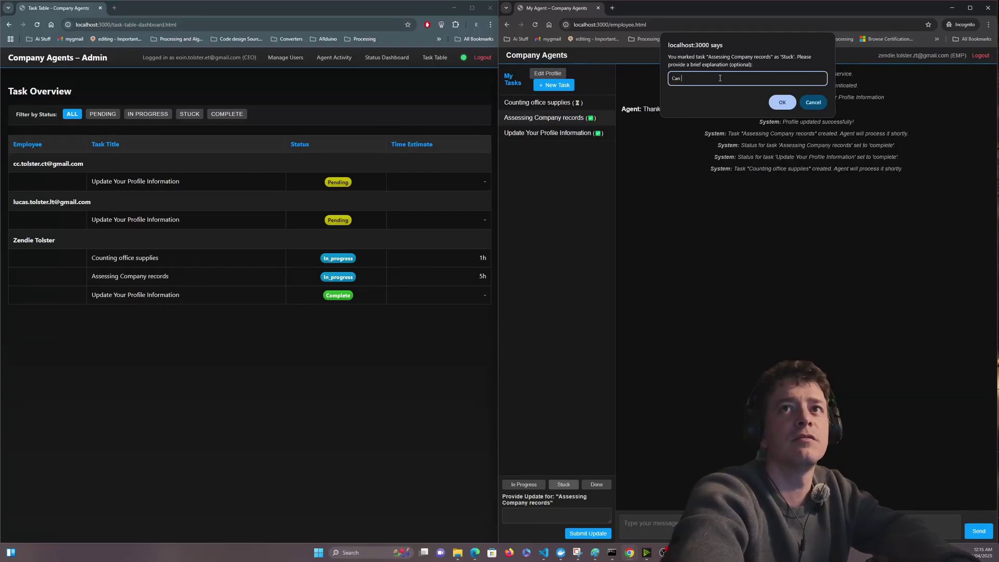
pyautogui.write('t find the files')
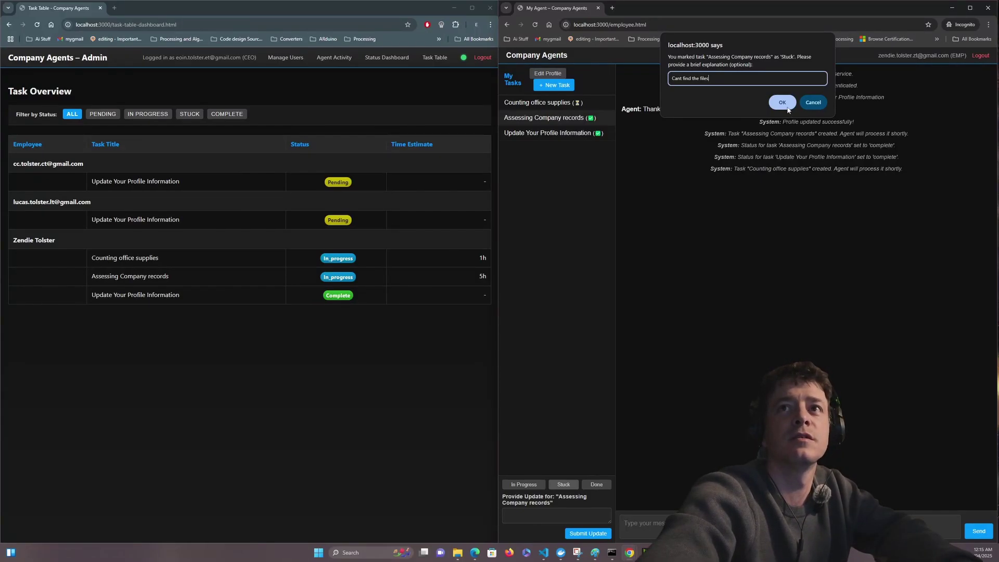
pyautogui.click(780, 102)
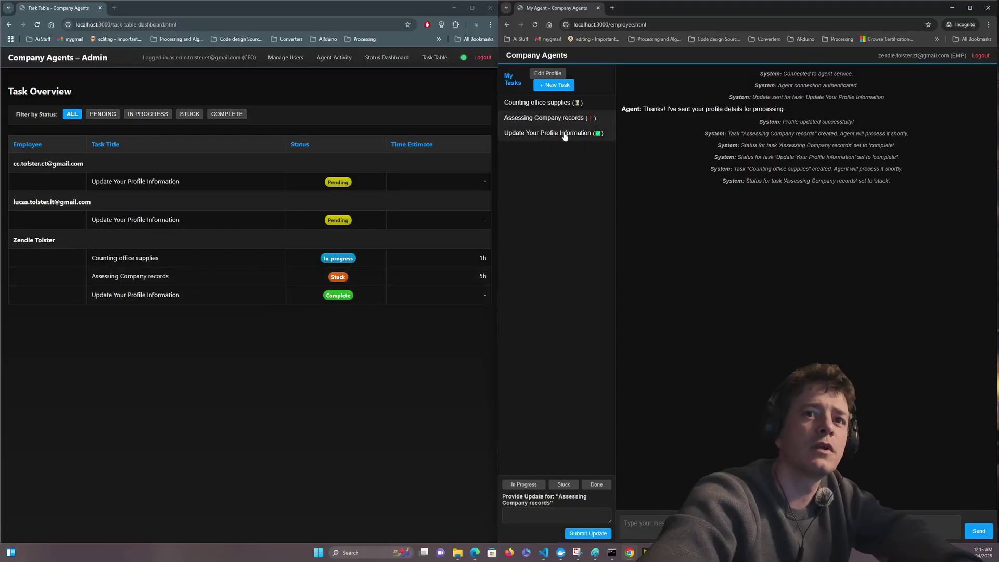
pyautogui.click(595, 486)
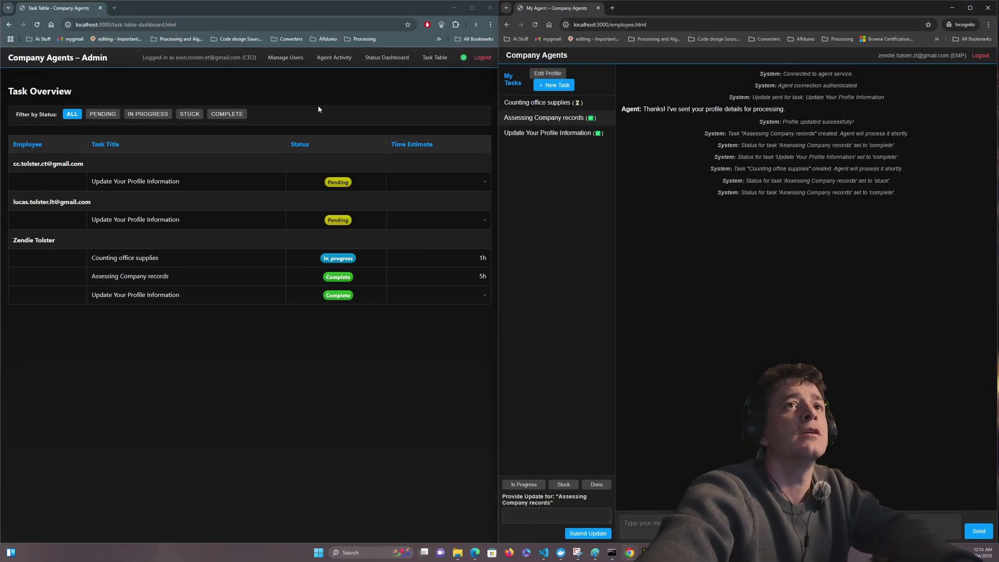
# - Show the admin org chart, highlight the three employees under the CEO, and log the employee out
pyautogui.click(286, 58)
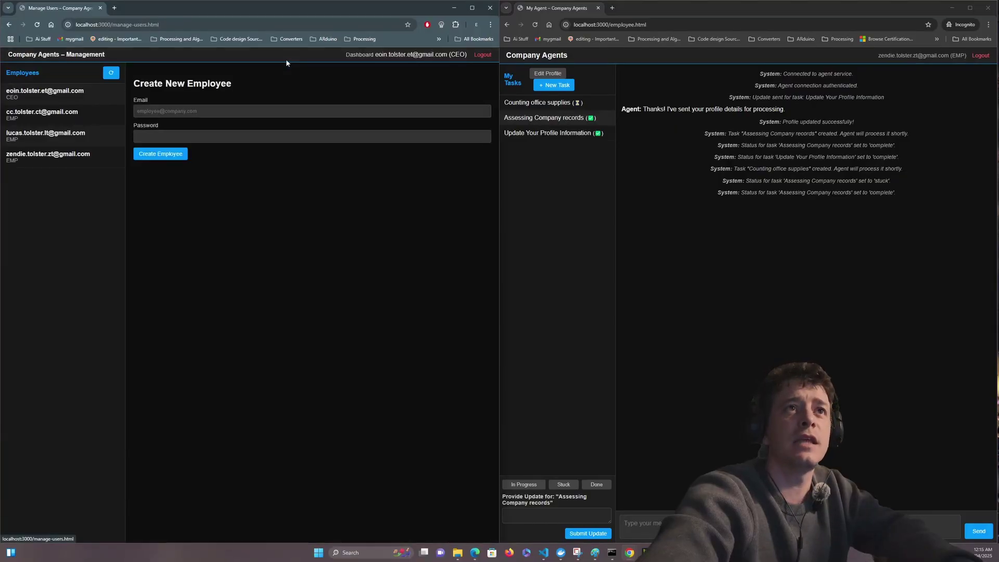
pyautogui.click(362, 57)
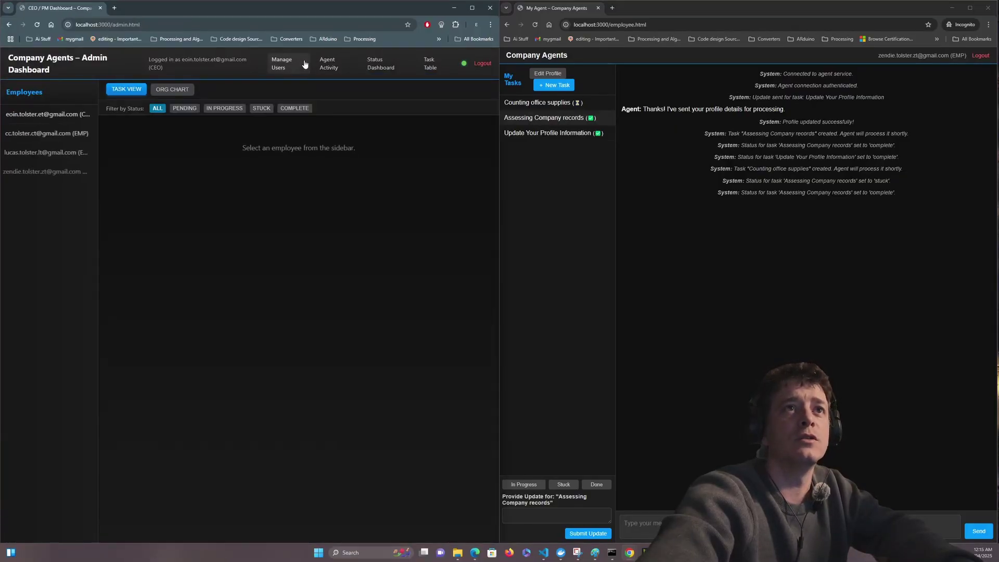
pyautogui.click(173, 93)
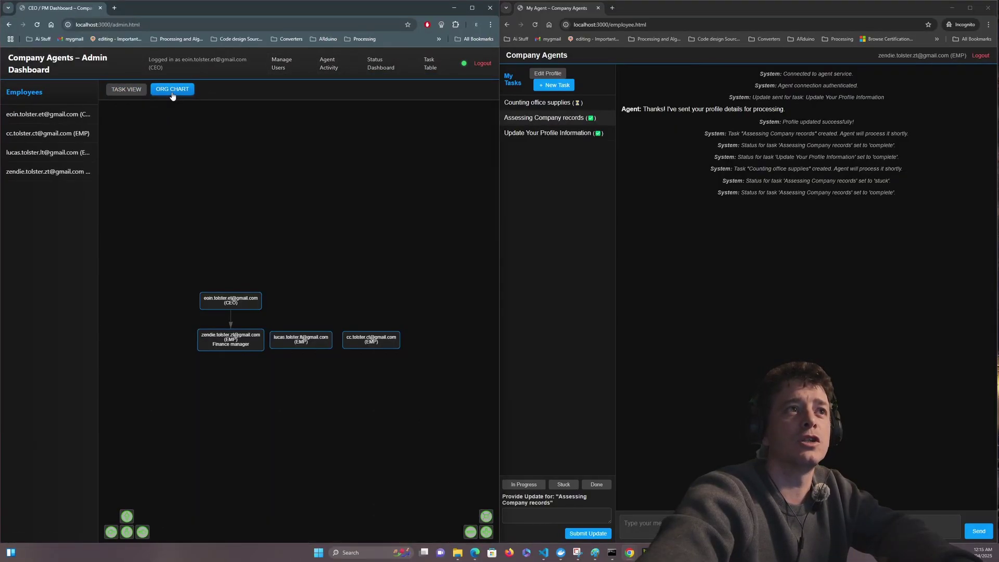
pyautogui.click(43, 172)
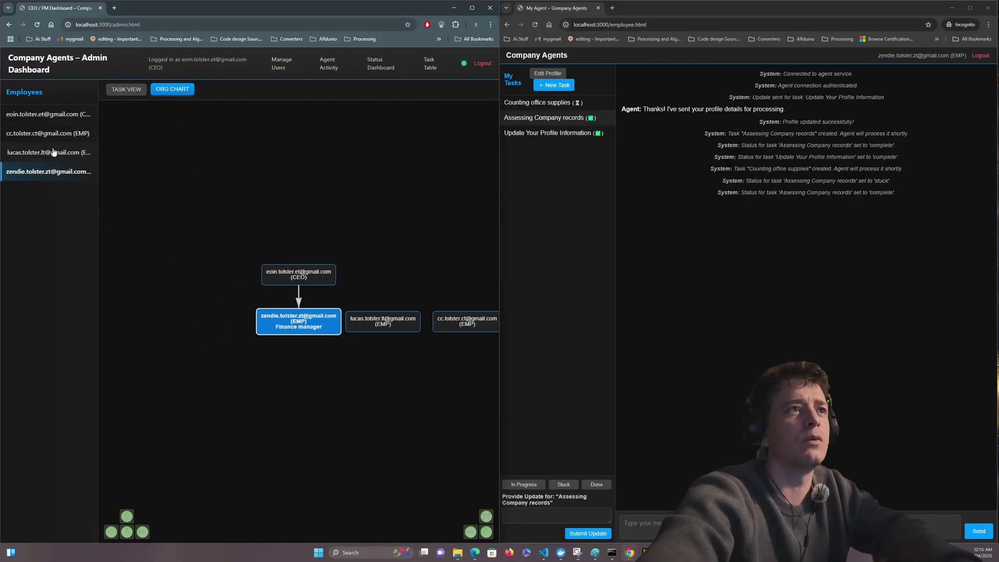
pyautogui.click(50, 153)
pyautogui.click(36, 134)
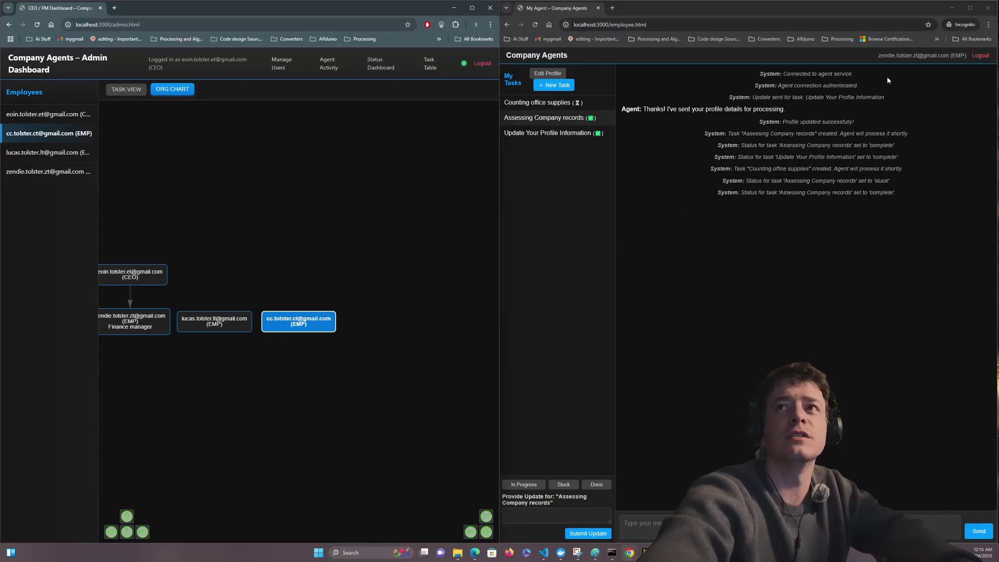
pyautogui.moveTo(833, 16); pyautogui.dragTo(856, 11)
pyautogui.click(947, 56)
# - Log in as another employee using their saved e-mail and the account password
pyautogui.click(740, 261)
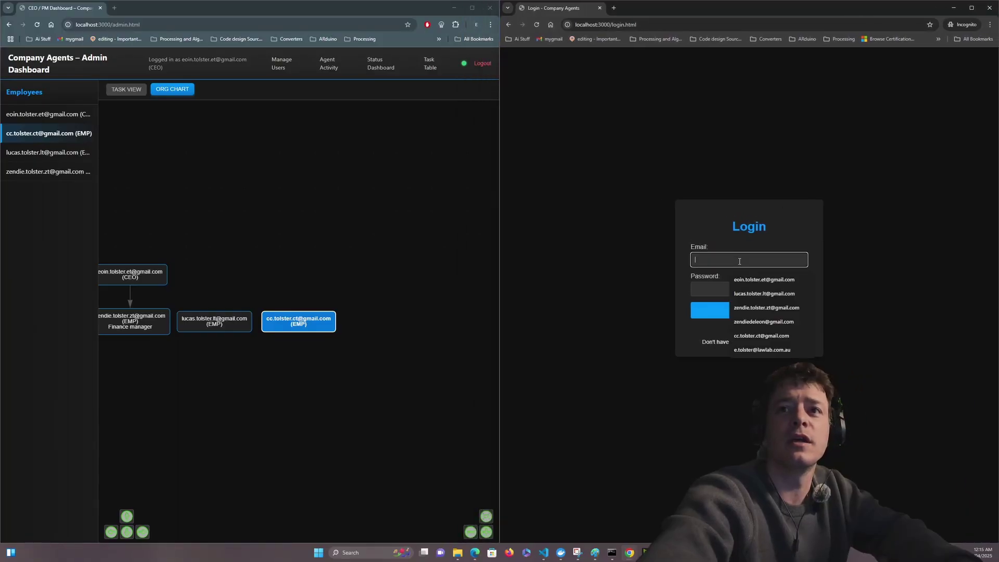
pyautogui.click(750, 293)
pyautogui.click(735, 286)
pyautogui.write('1234567')
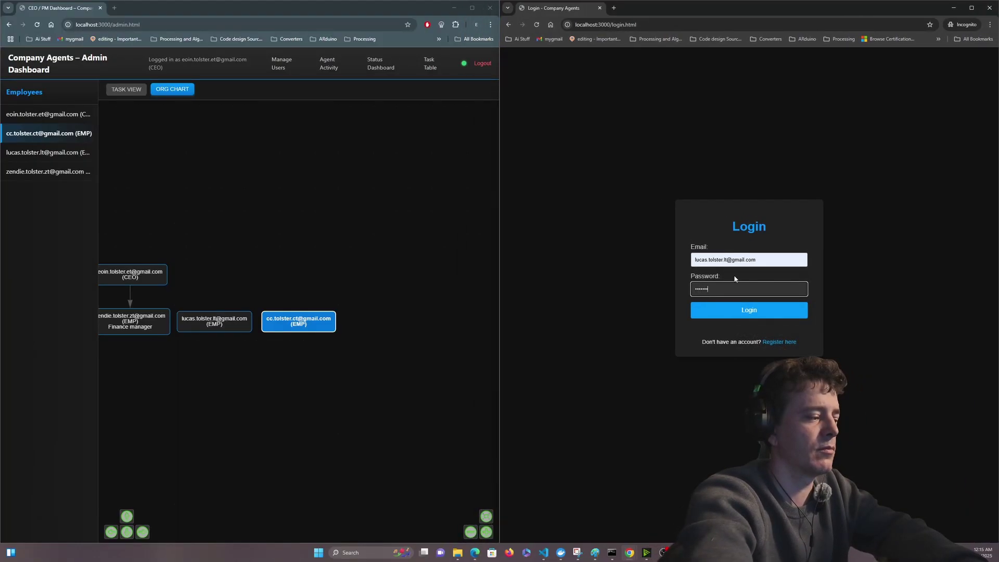
pyautogui.click(751, 311)
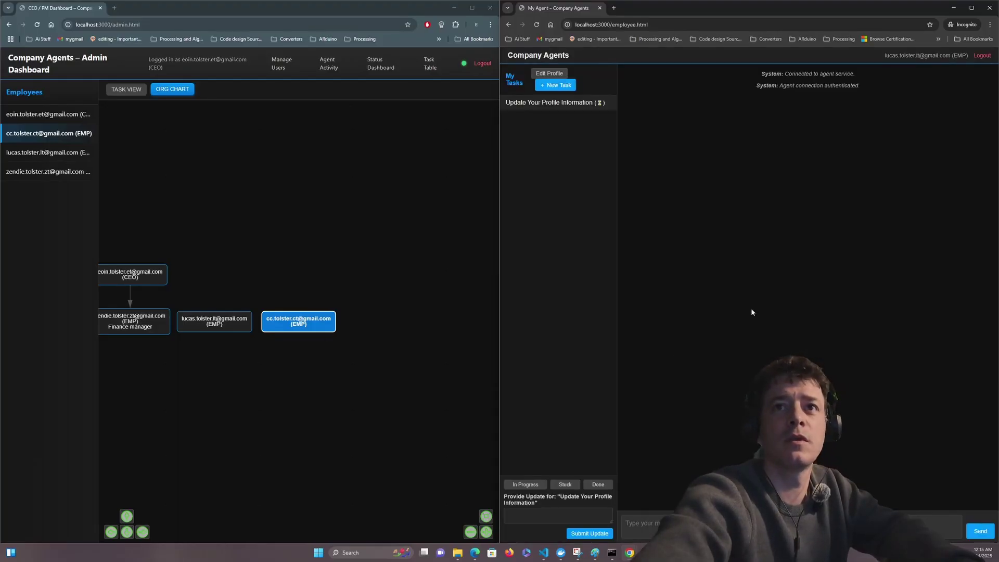
# - Draft a profile update naming the employee's boss, the boss's e-mail, and their accountant role
pyautogui.click(523, 514)
pyautogui.write('My bo')
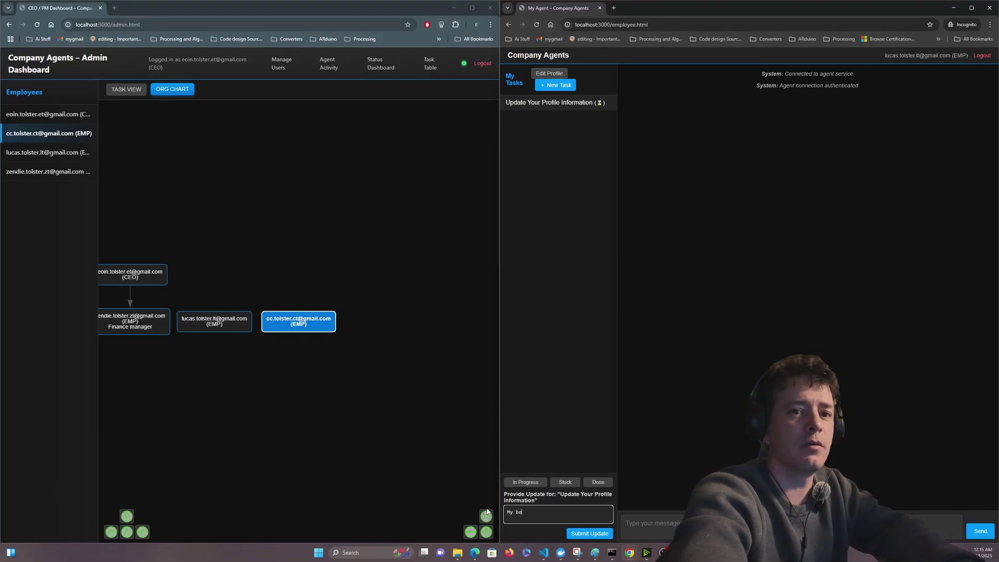
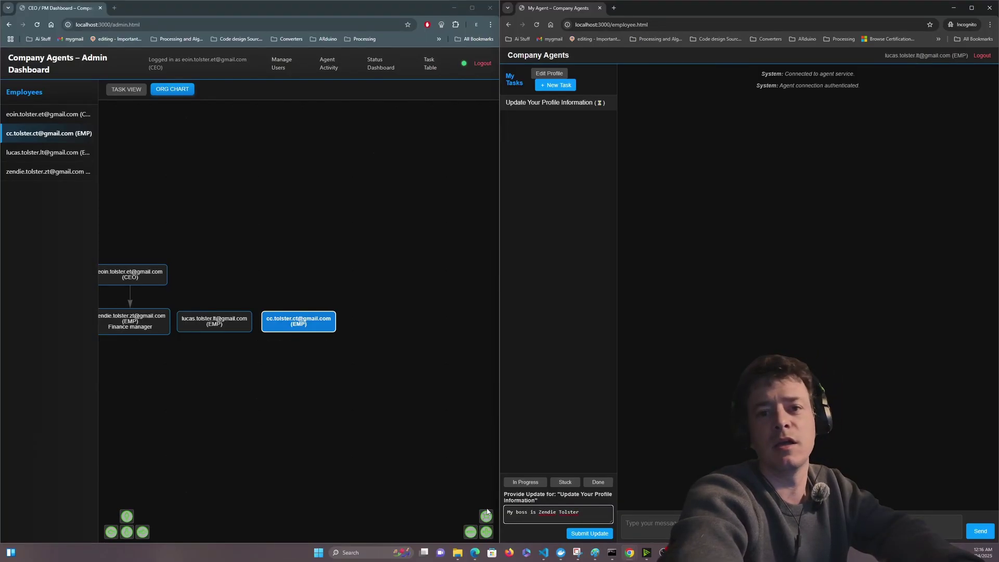
pyautogui.write(' here Email is')
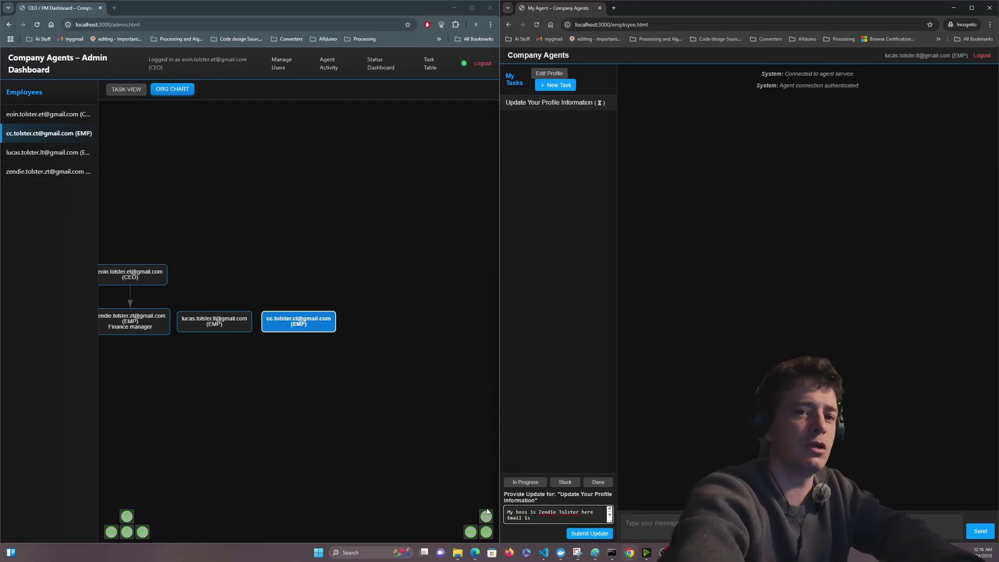
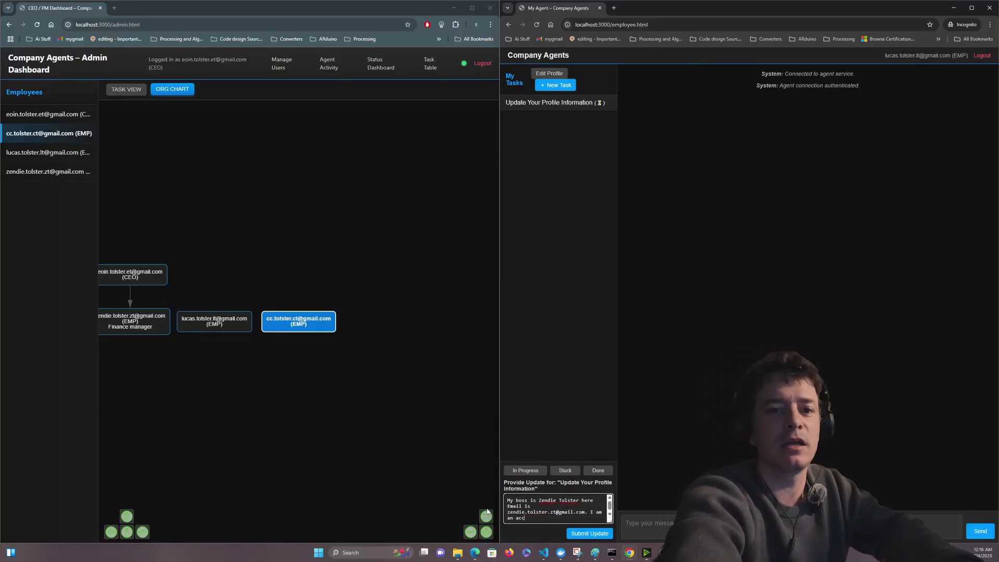
pyautogui.write('ountant')
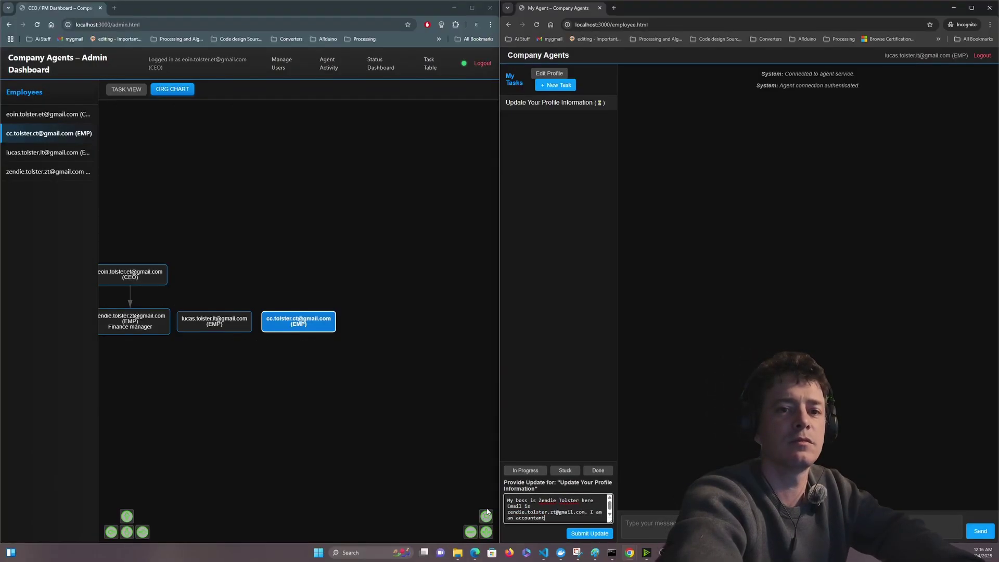
# - Submit the profile update, then send the agent a chat question beginning 'I want to kno'
pyautogui.click(599, 534)
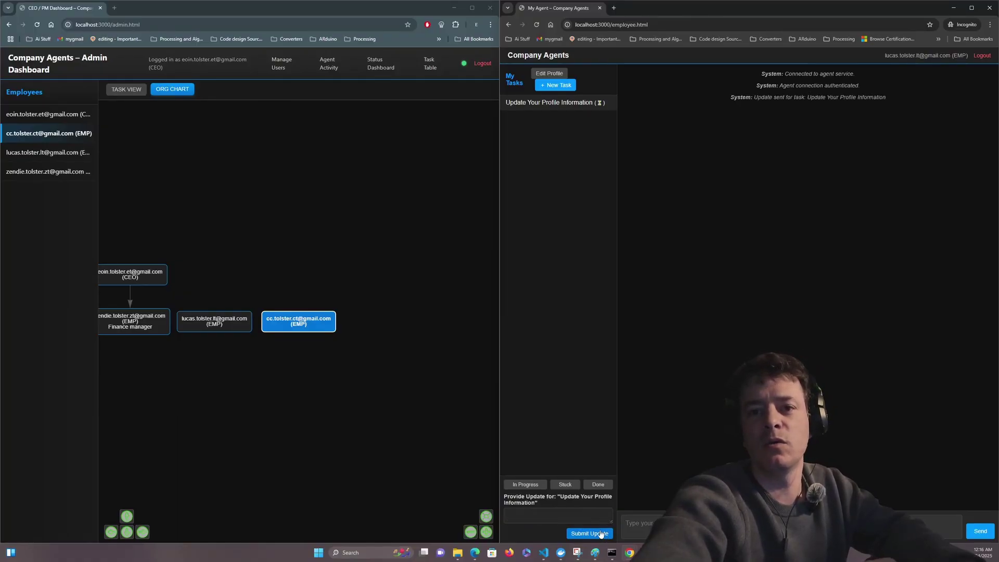
pyautogui.click(651, 524)
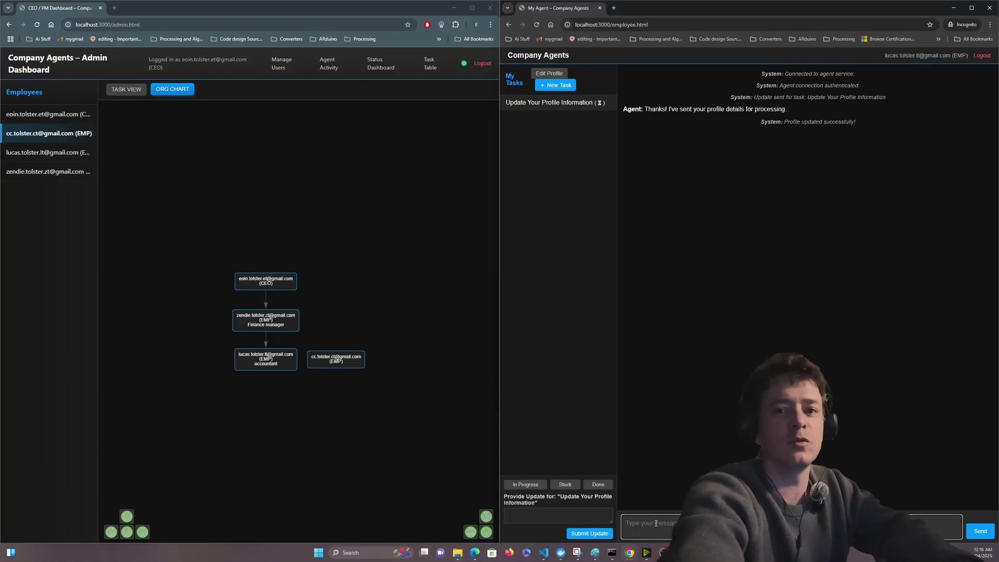
pyautogui.write('I')
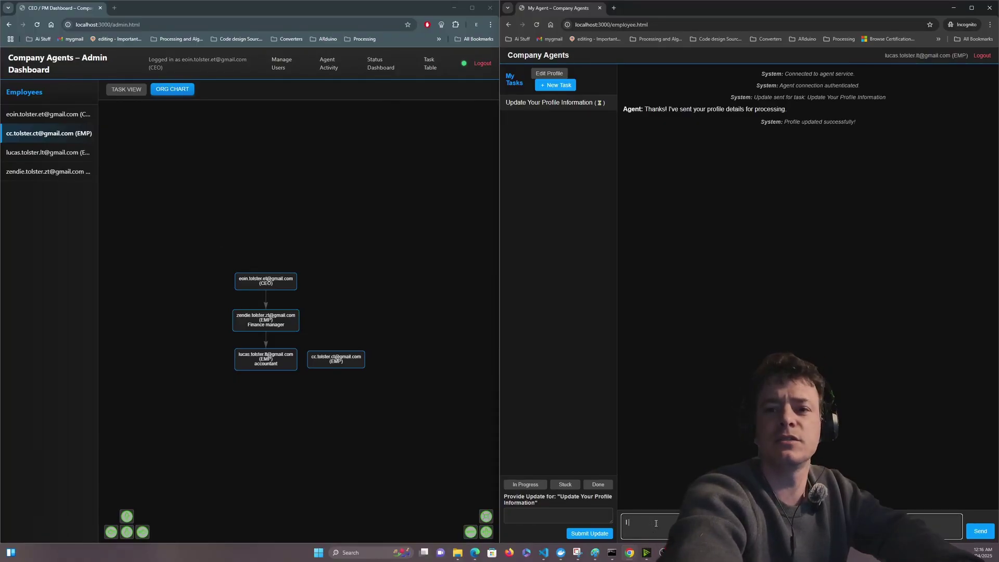
pyautogui.write(' want to kno')
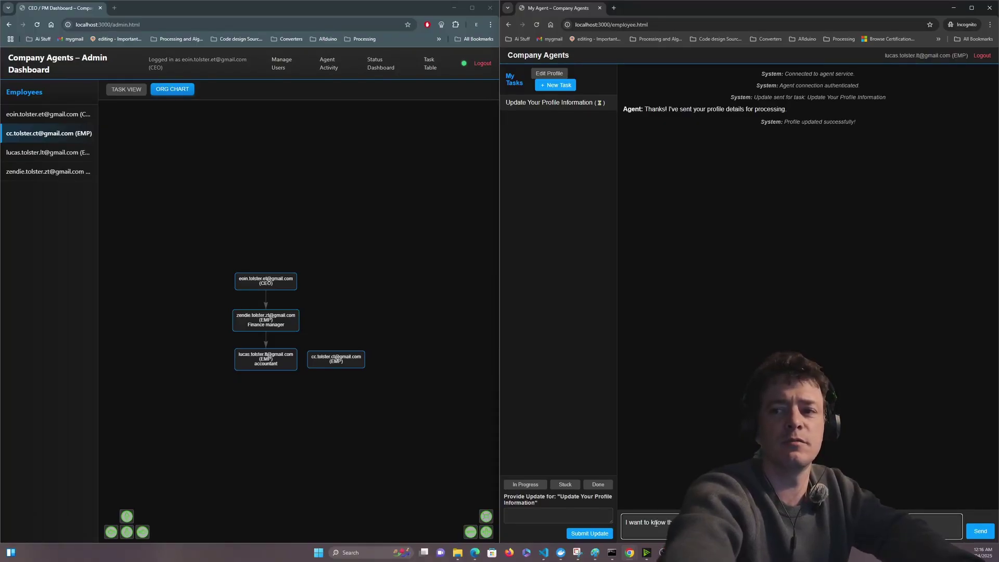
pyautogui.click(987, 533)
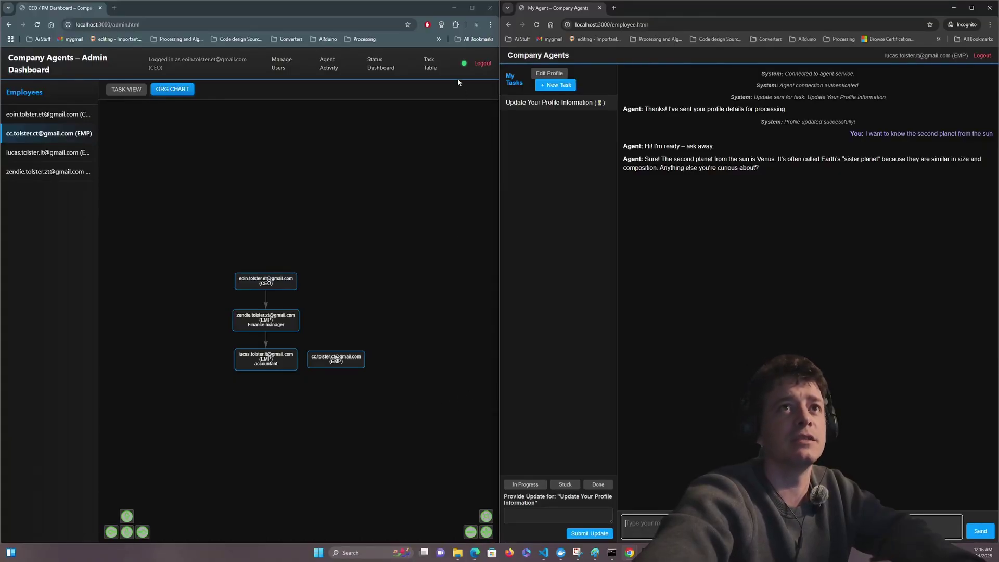
# - Mark Update Your Profile Information Done and expand its row in the admin Task Table
pyautogui.click(430, 63)
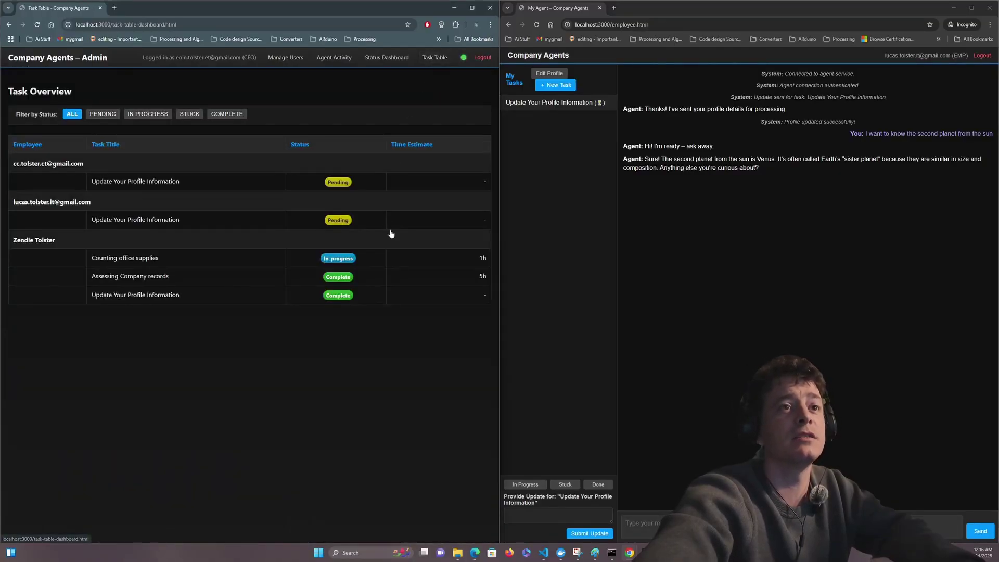
pyautogui.click(601, 485)
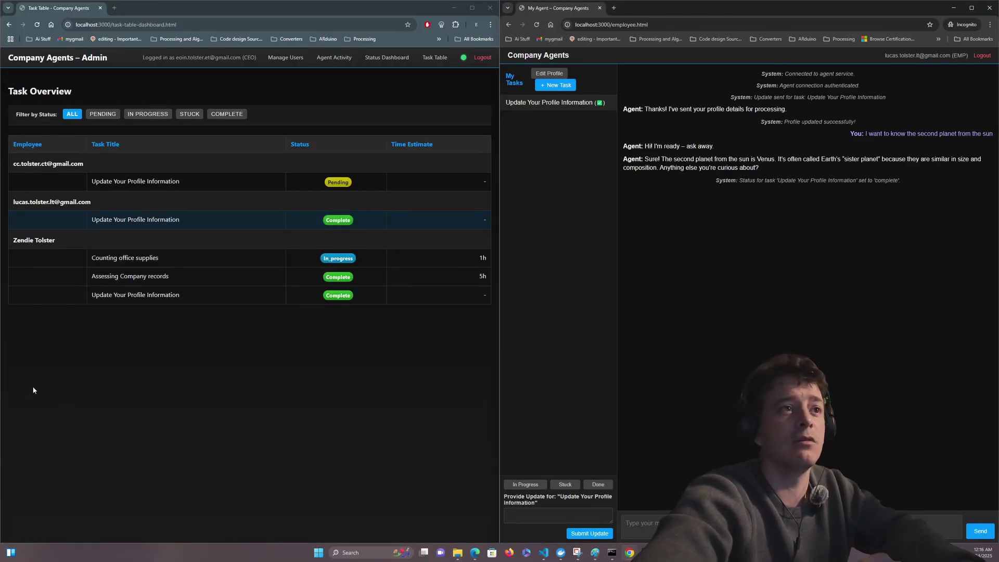
pyautogui.click(150, 219)
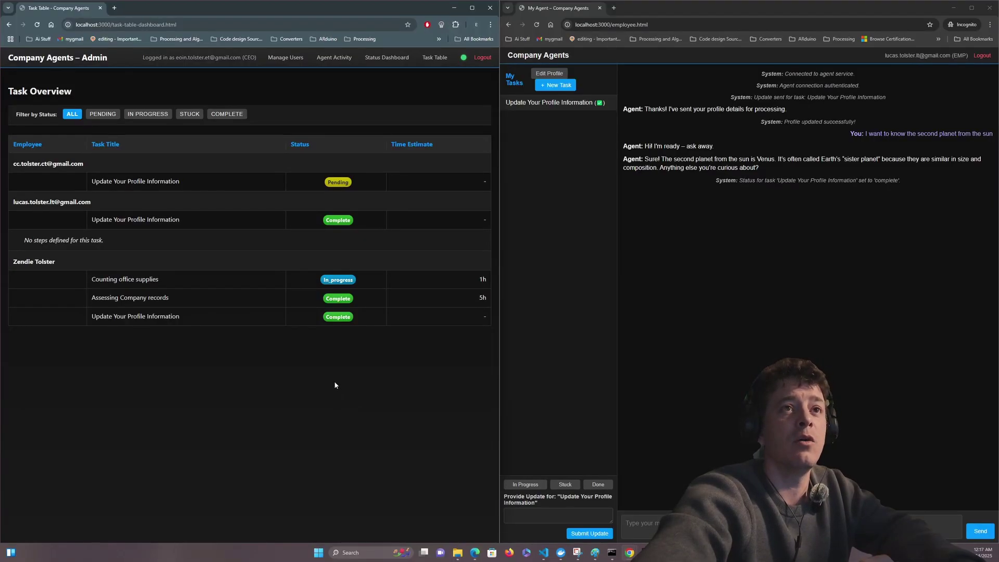
# - Show the Manage Users page with the Create New Employee form and the four staff
pyautogui.click(281, 58)
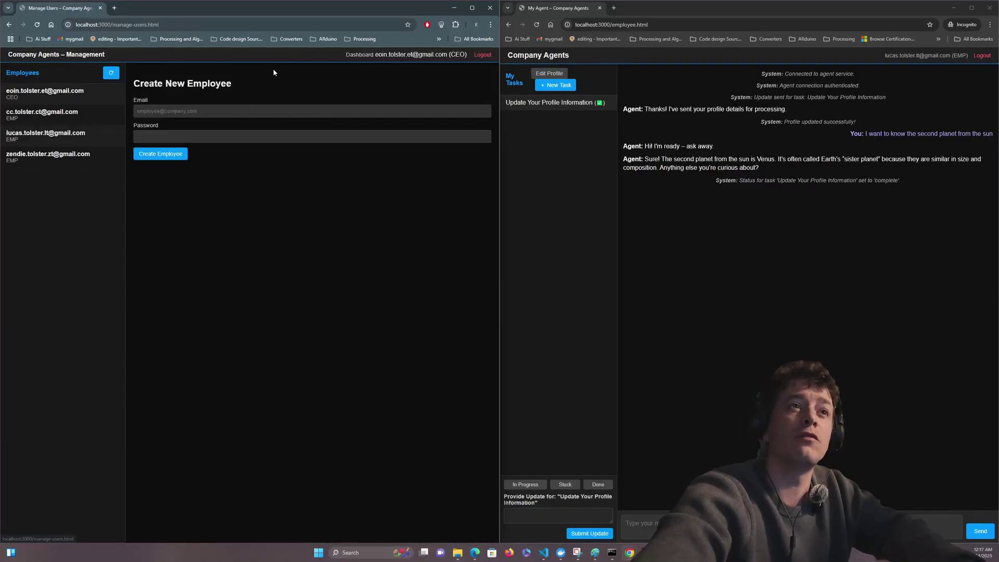